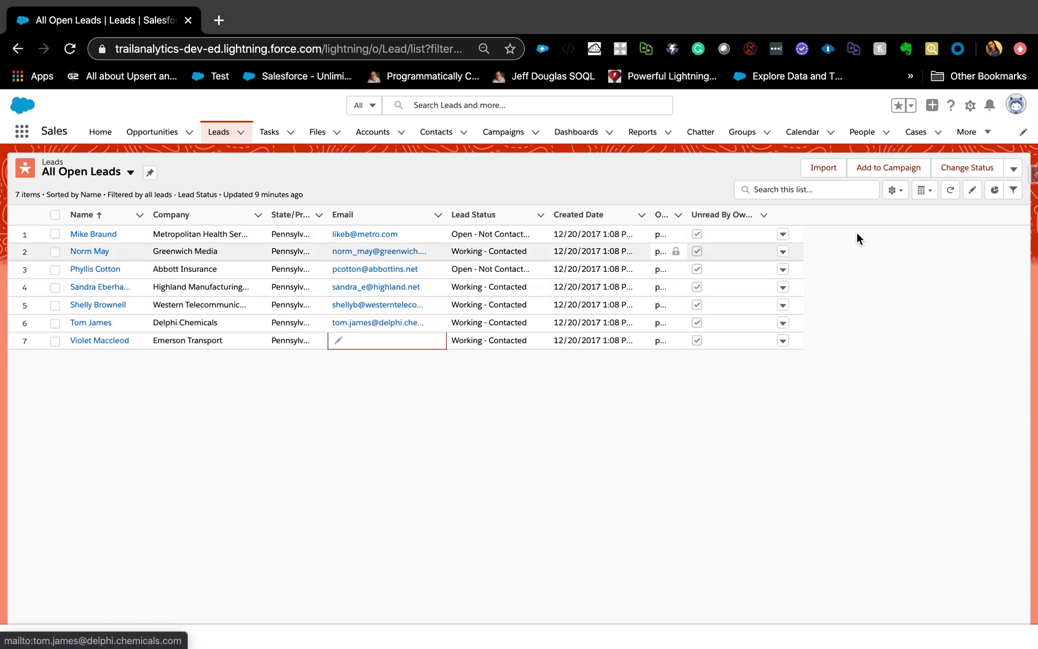
# Open Salesforce Setup Home in a new tab from the Setup gear menu.
pyautogui.click(971, 106)
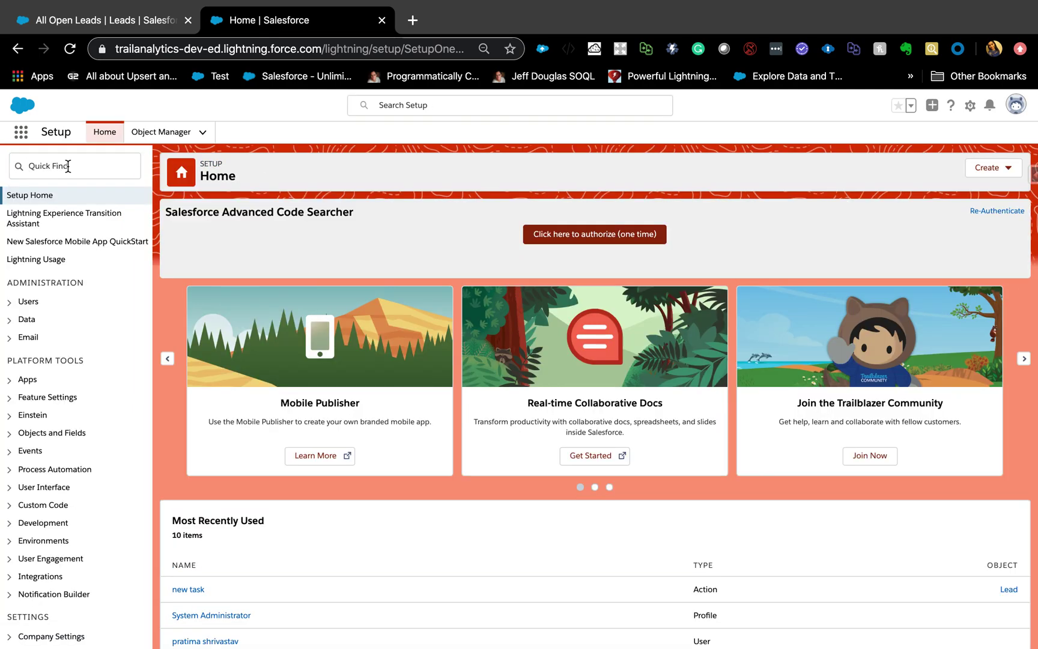
# Find Flows through Quick Find and create a new Autolaunched Flow.
pyautogui.click(68, 166)
pyautogui.write('f')
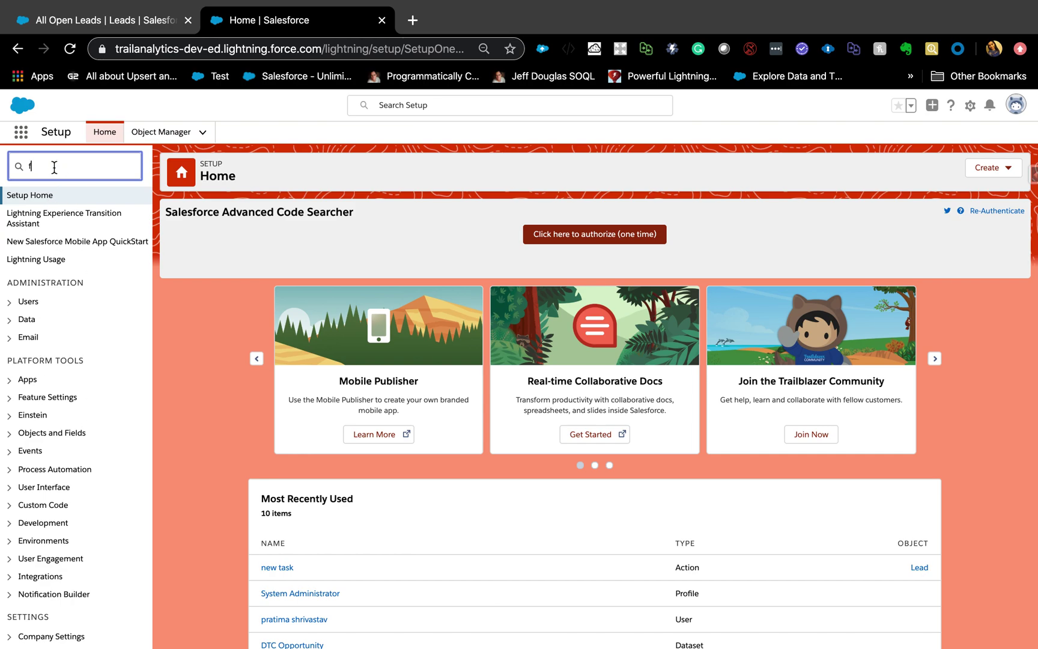
pyautogui.write('low')
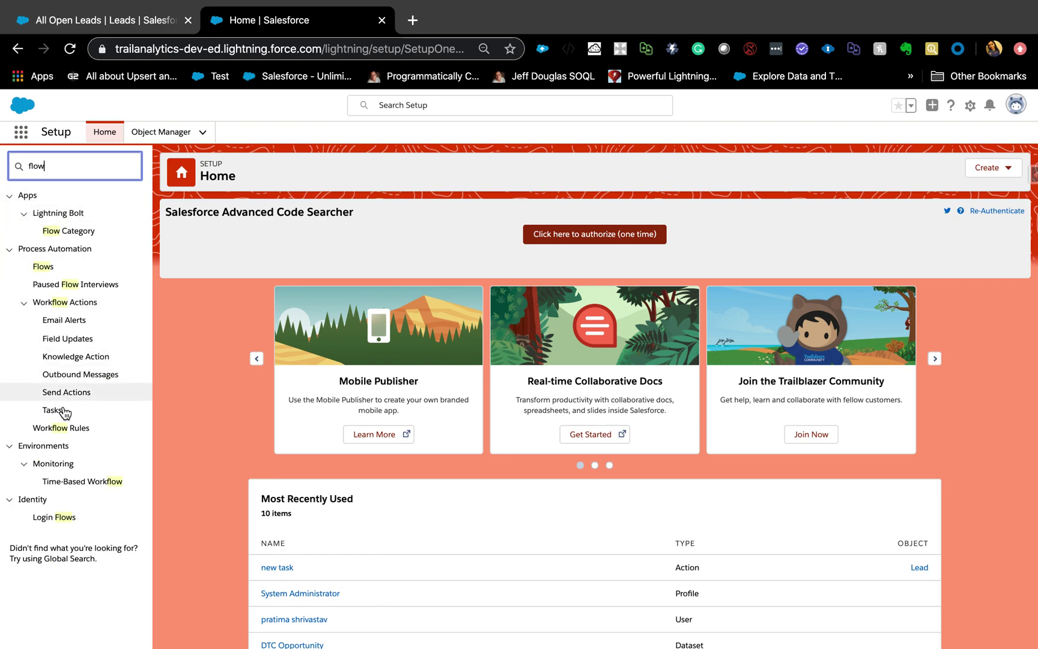
pyautogui.click(53, 258)
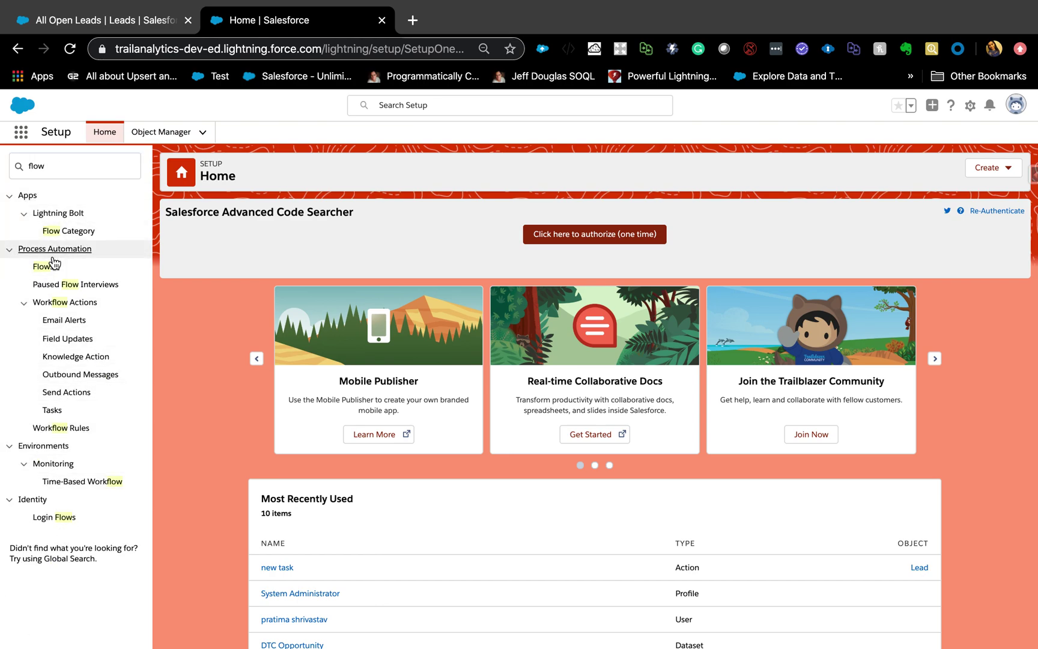
pyautogui.click(53, 265)
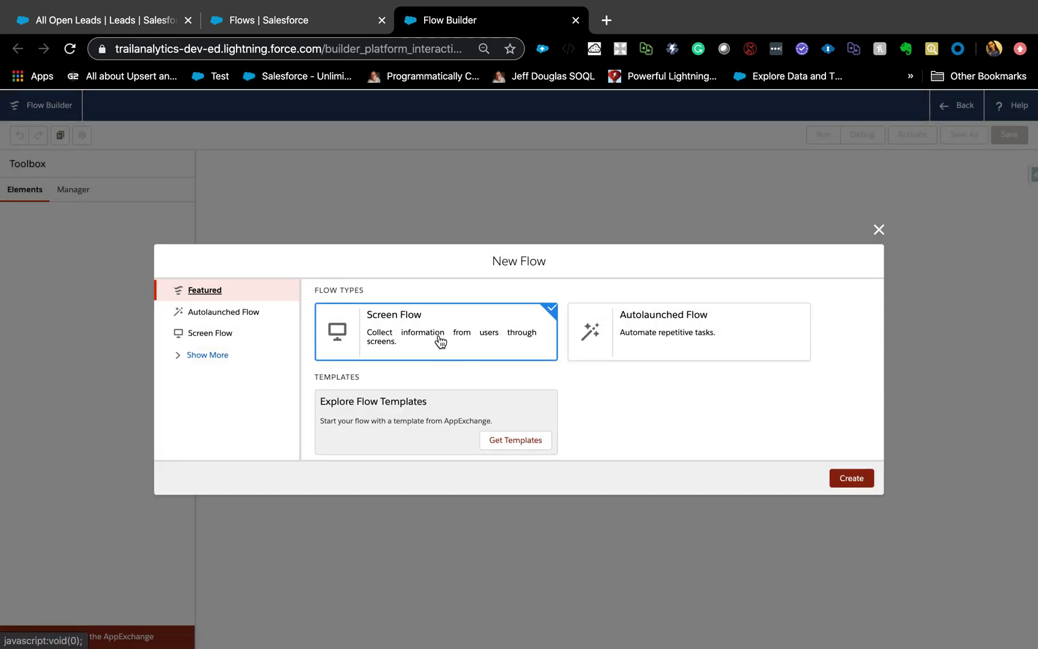
pyautogui.click(650, 343)
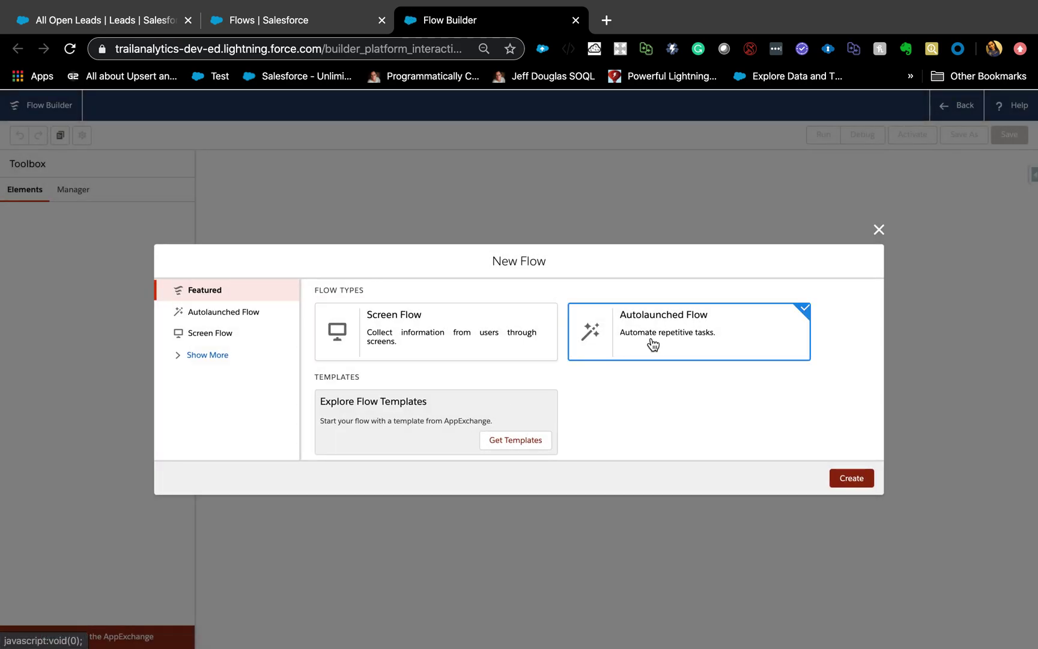
pyautogui.click(849, 479)
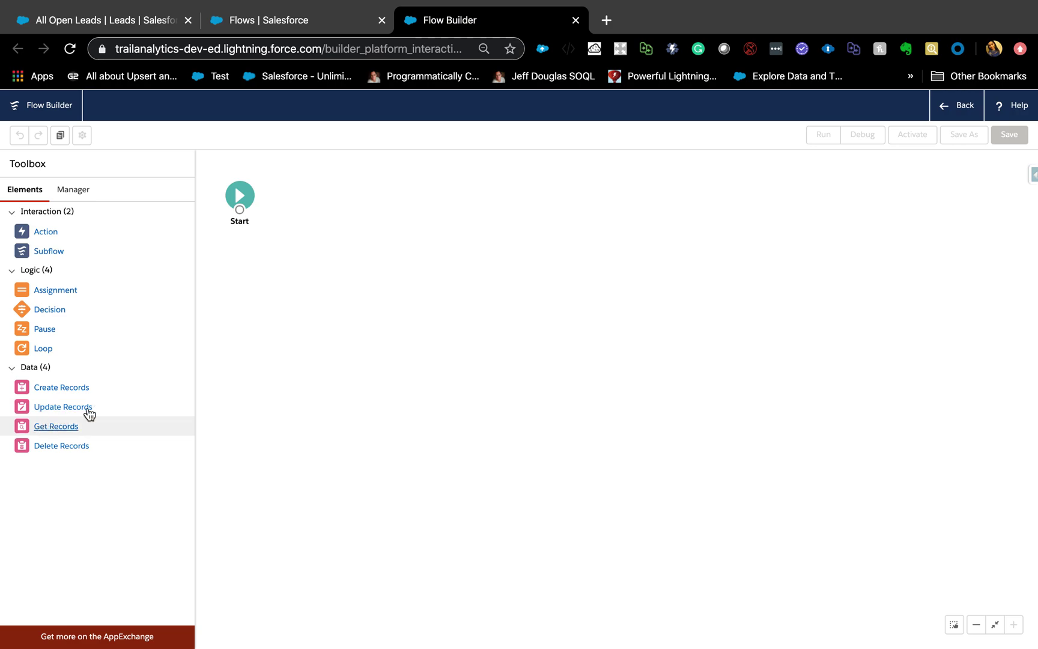
# Add a Get Records element labelled 'Get Lead with no email' that queries Lead.
pyautogui.moveTo(89, 414); pyautogui.dragTo(338, 202)
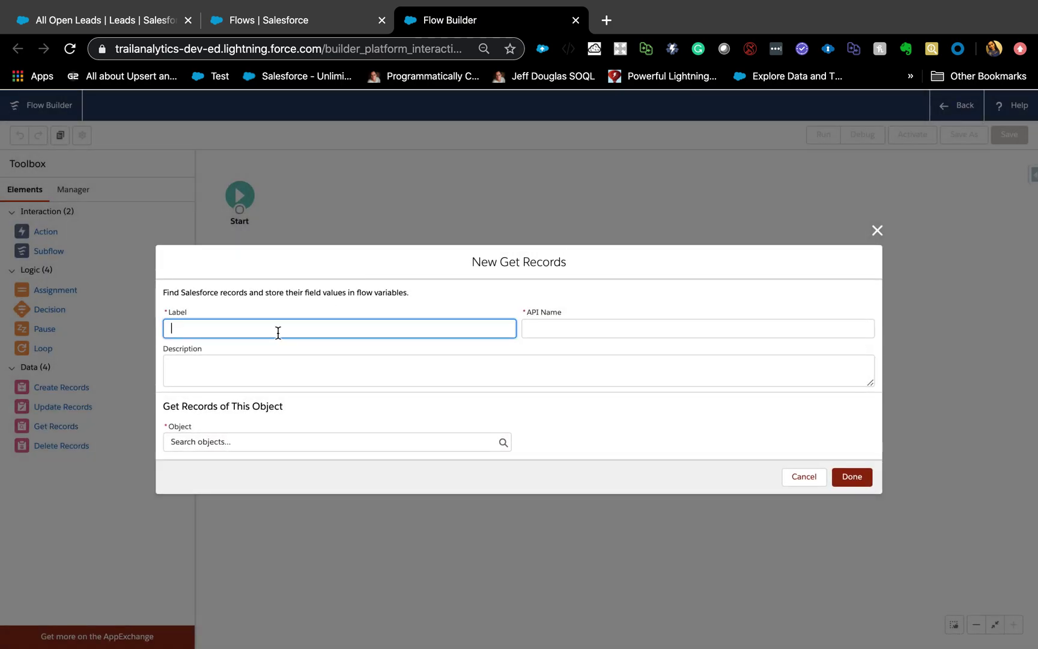
pyautogui.write('Get Lead with no email')
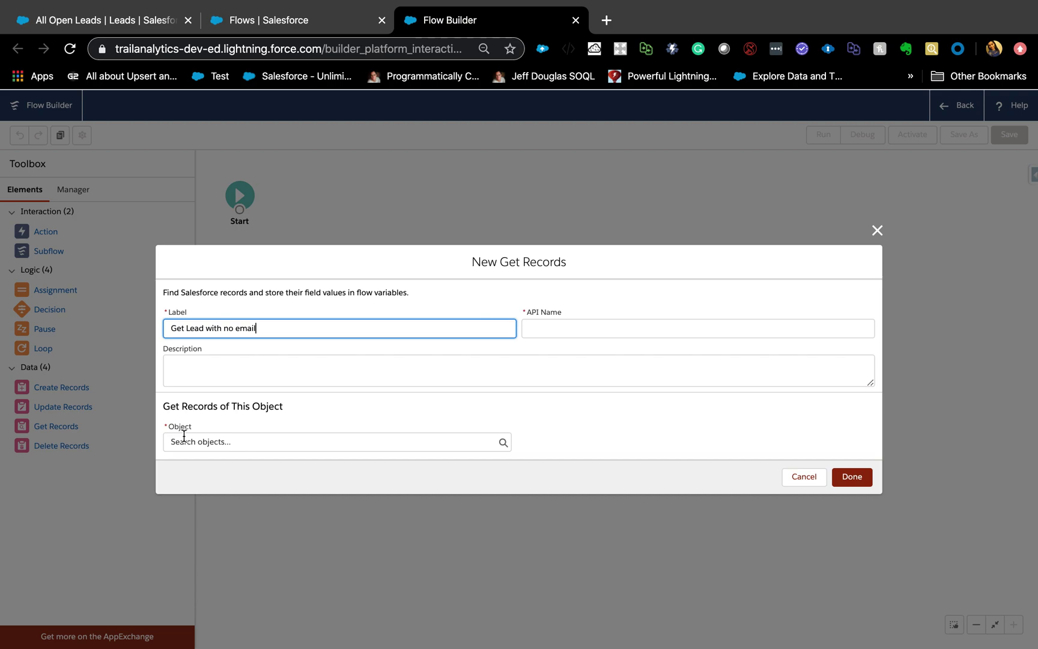
pyautogui.click(194, 441)
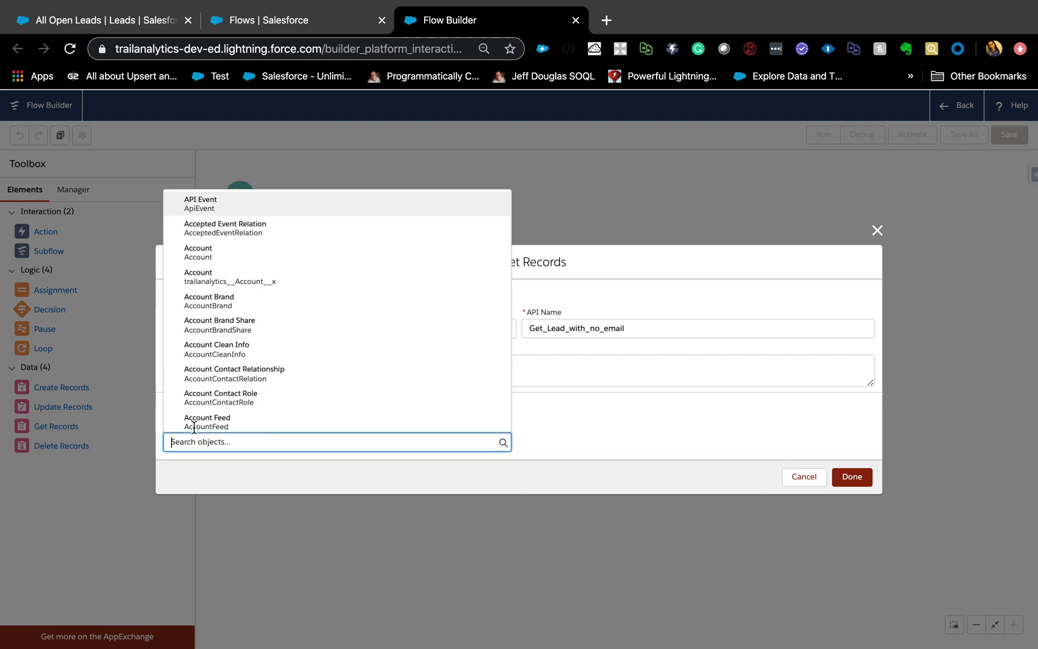
pyautogui.write('lead')
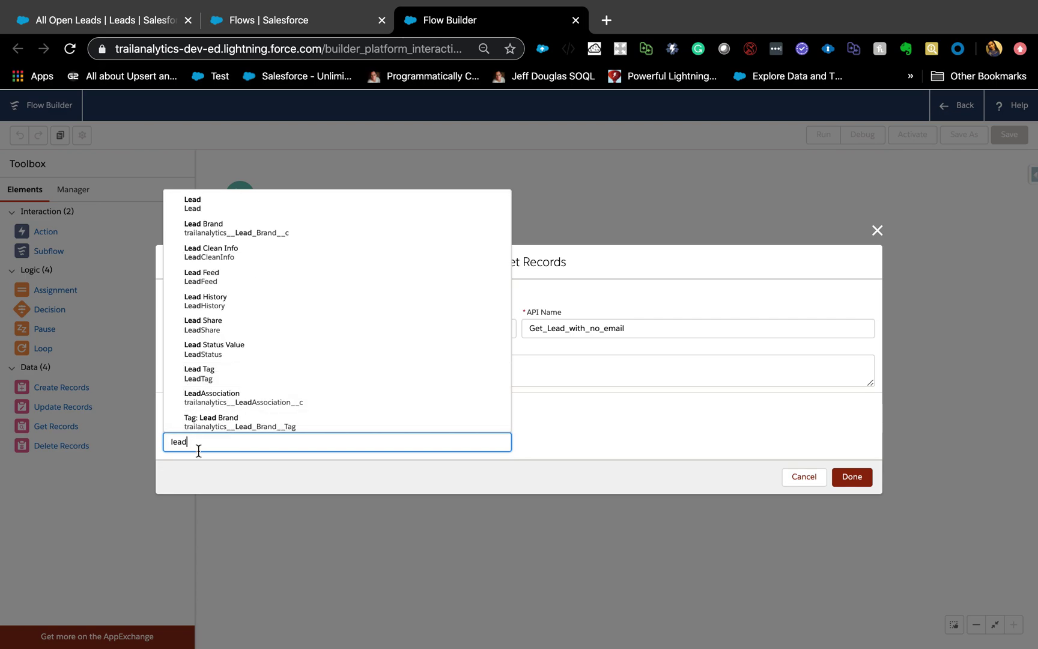
pyautogui.click(266, 205)
# Filter the leads on Email Is Null equals True.
pyautogui.scroll(-1, 291, 373)
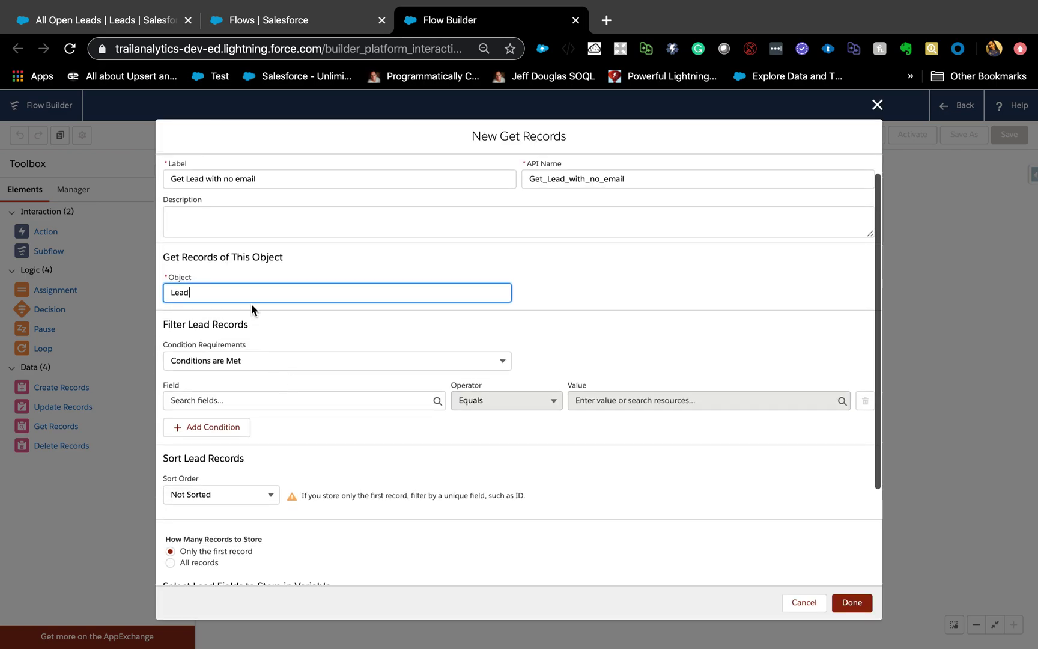
pyautogui.click(265, 401)
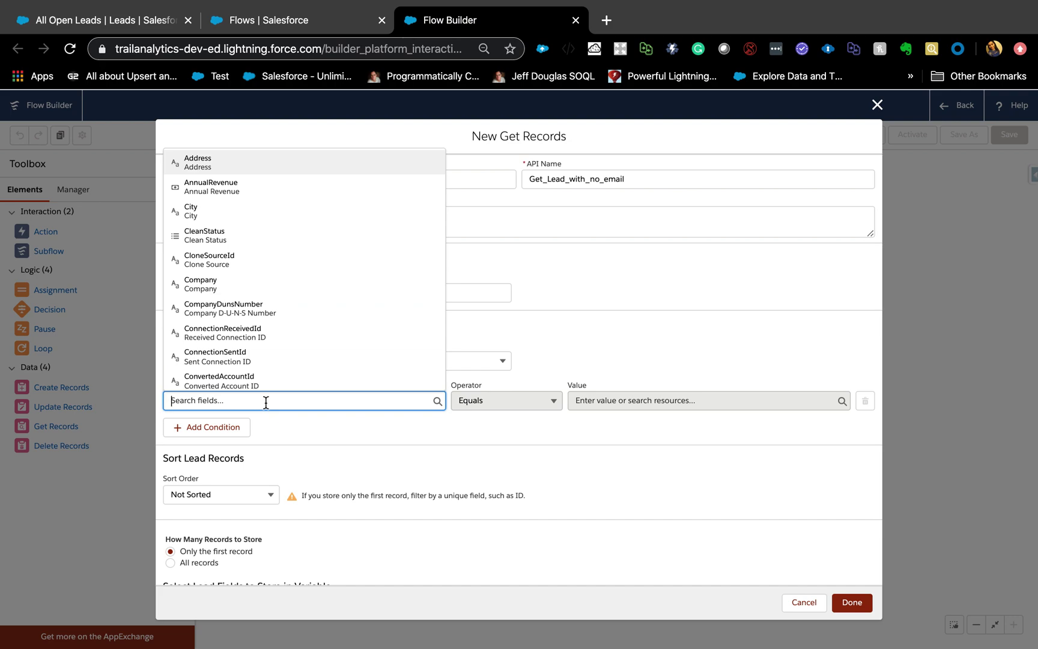
pyautogui.write('em')
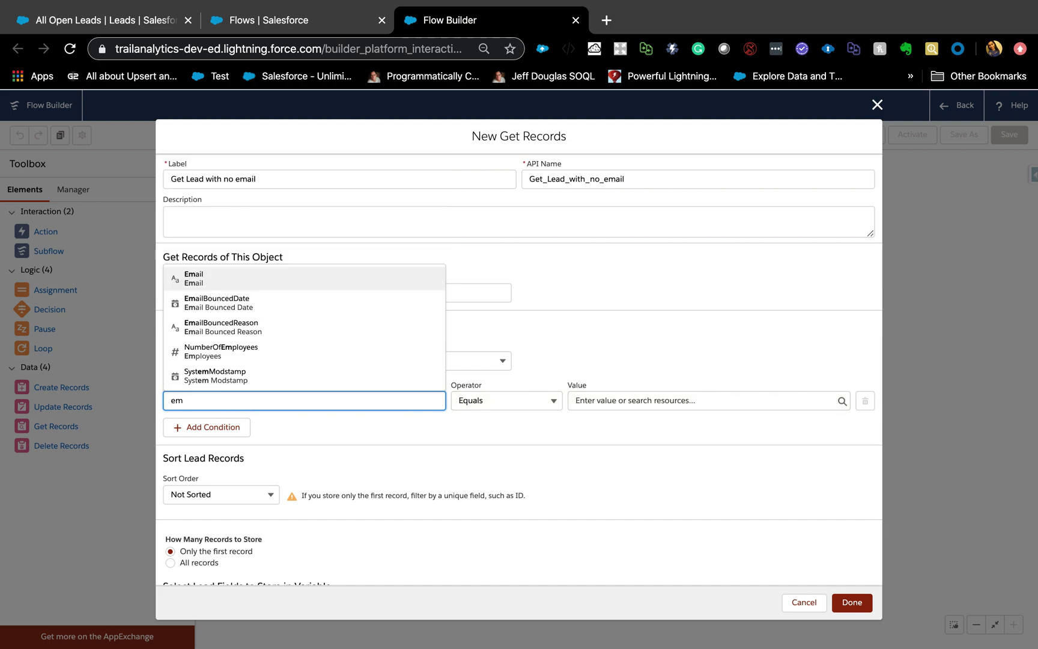
pyautogui.click(211, 278)
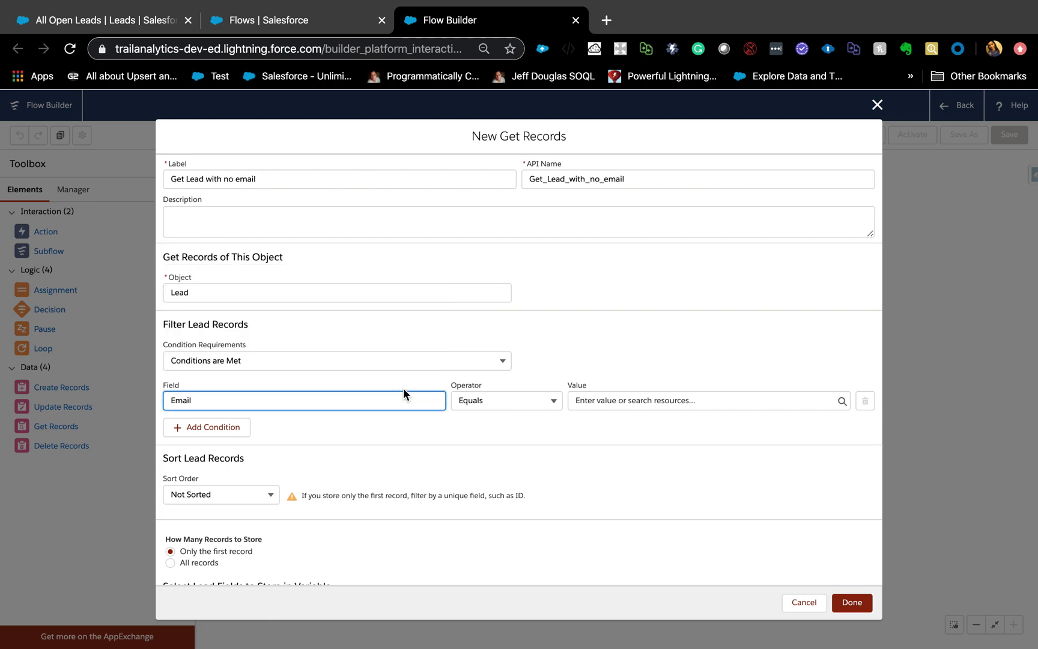
pyautogui.click(533, 407)
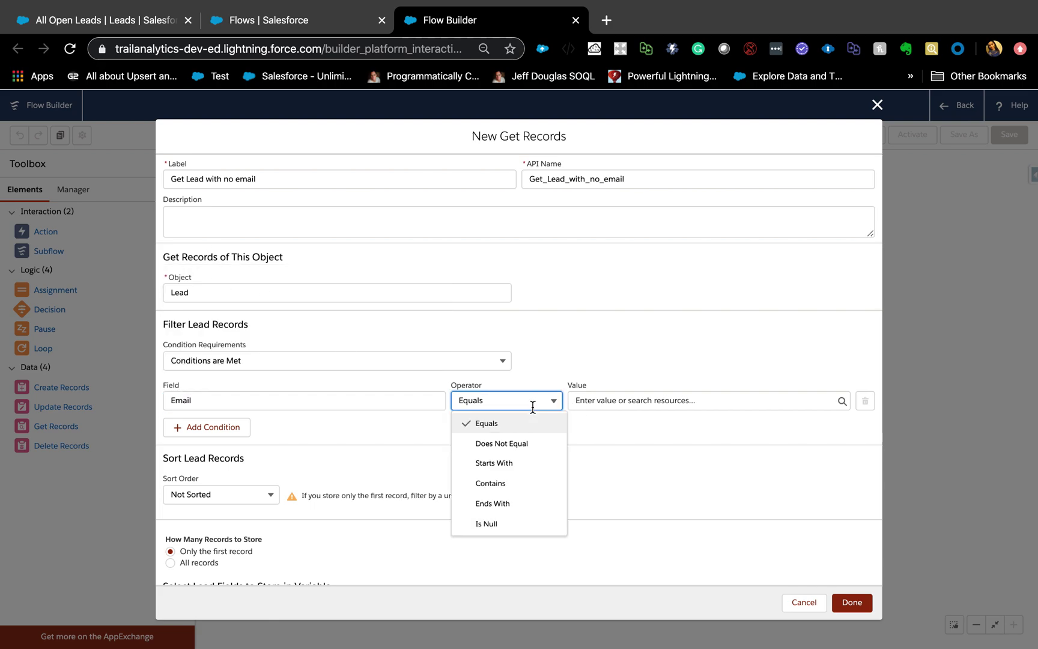
pyautogui.click(504, 523)
pyautogui.click(617, 394)
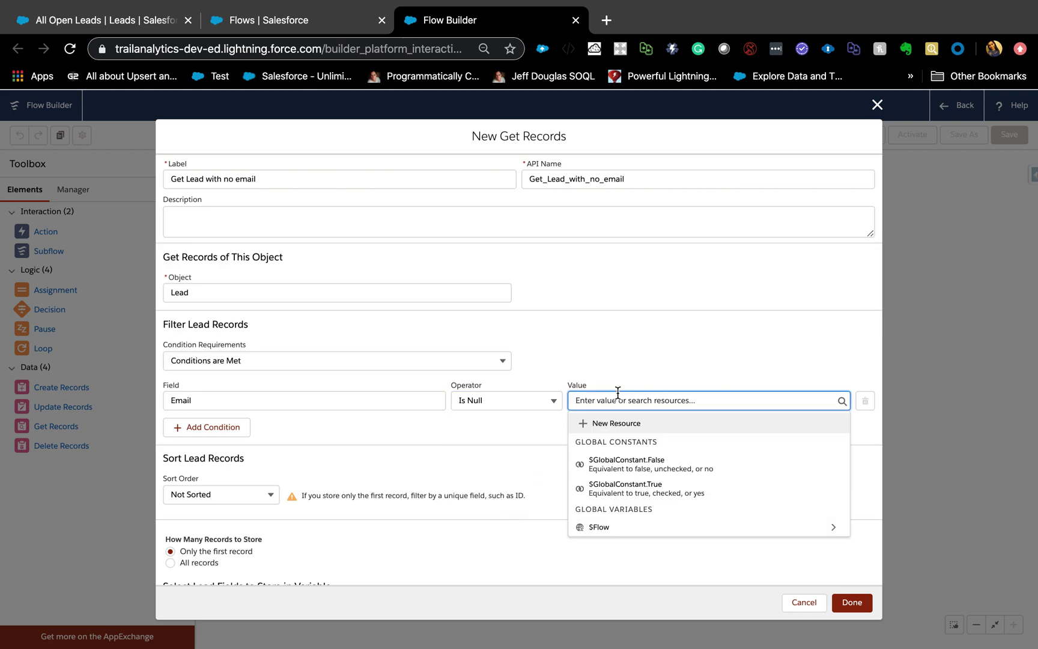
pyautogui.click(629, 488)
# Store all matching records with the Status field, assigning variables manually.
pyautogui.scroll(-1, 307, 369)
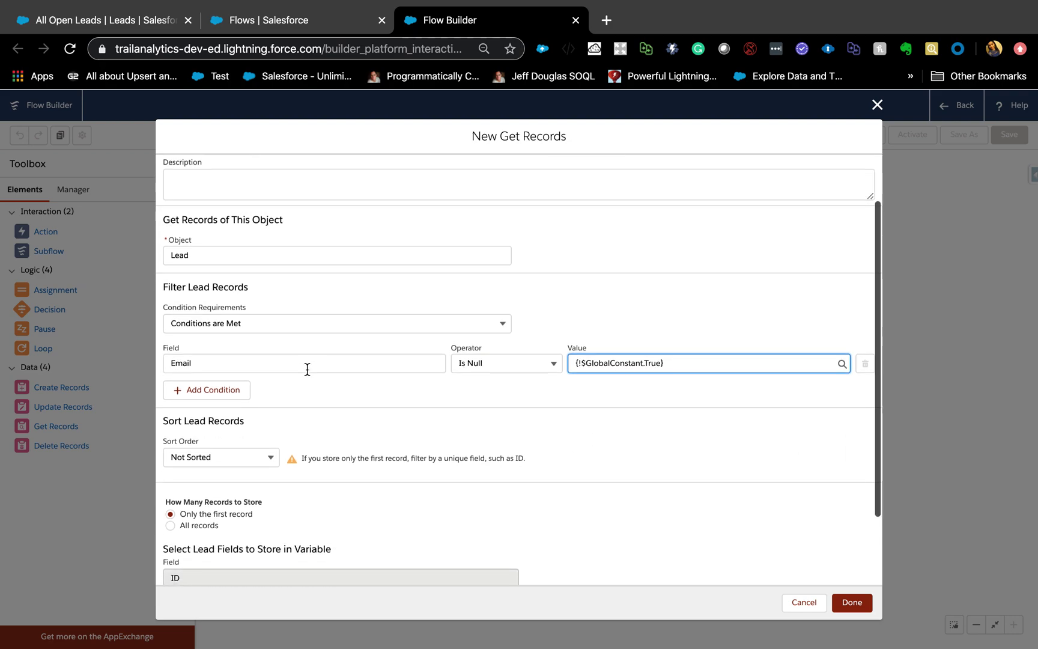
pyautogui.scroll(-3, 307, 369)
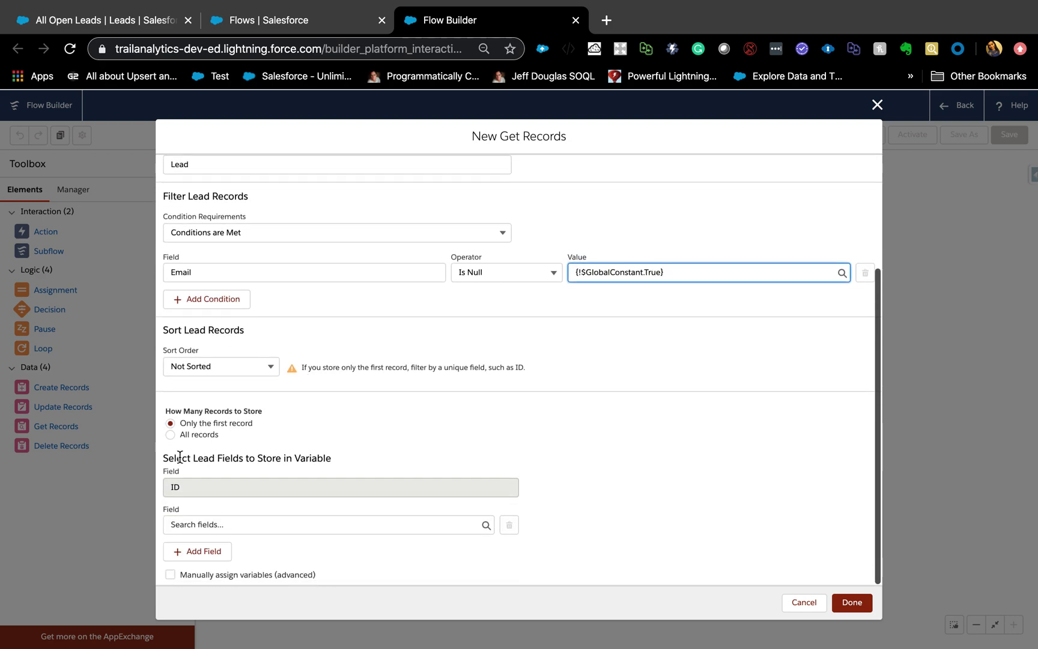
pyautogui.click(171, 435)
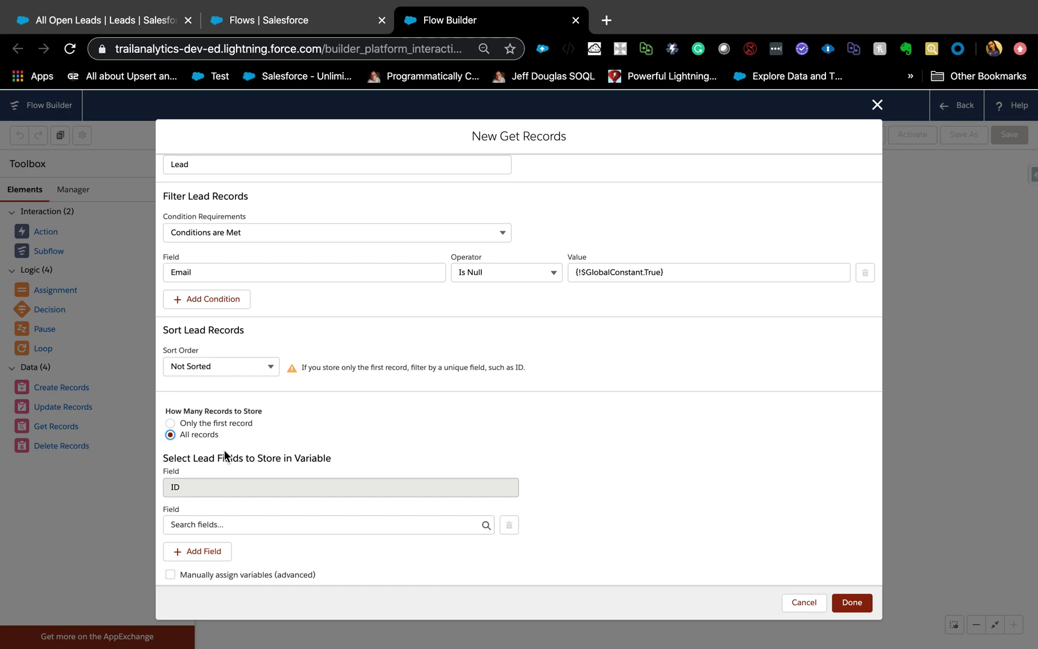
pyautogui.click(218, 525)
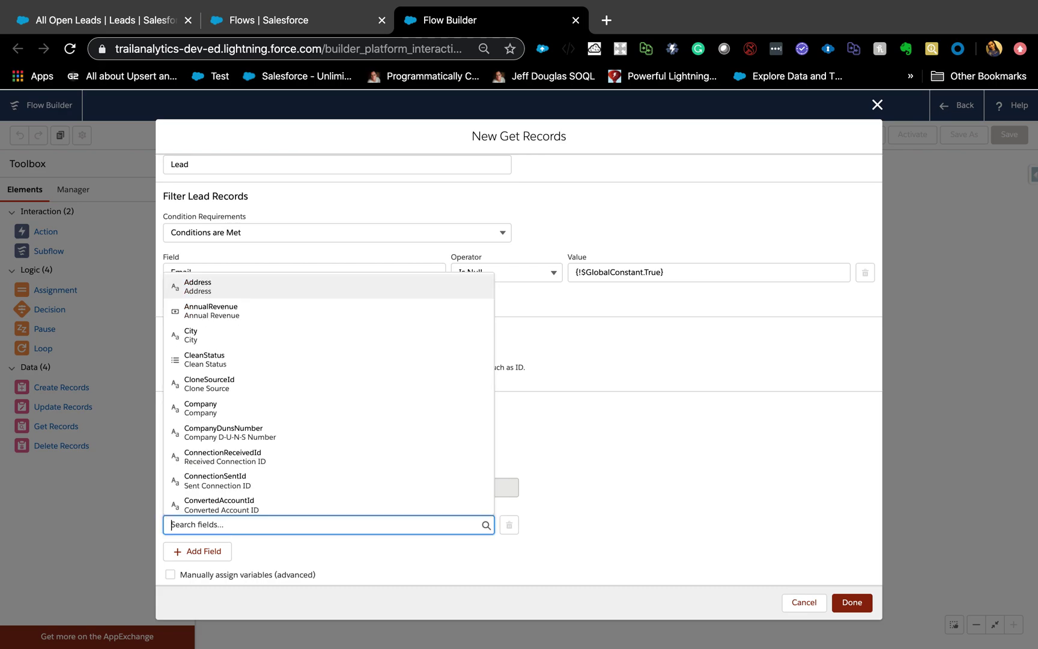
pyautogui.write('Stat')
pyautogui.click(216, 510)
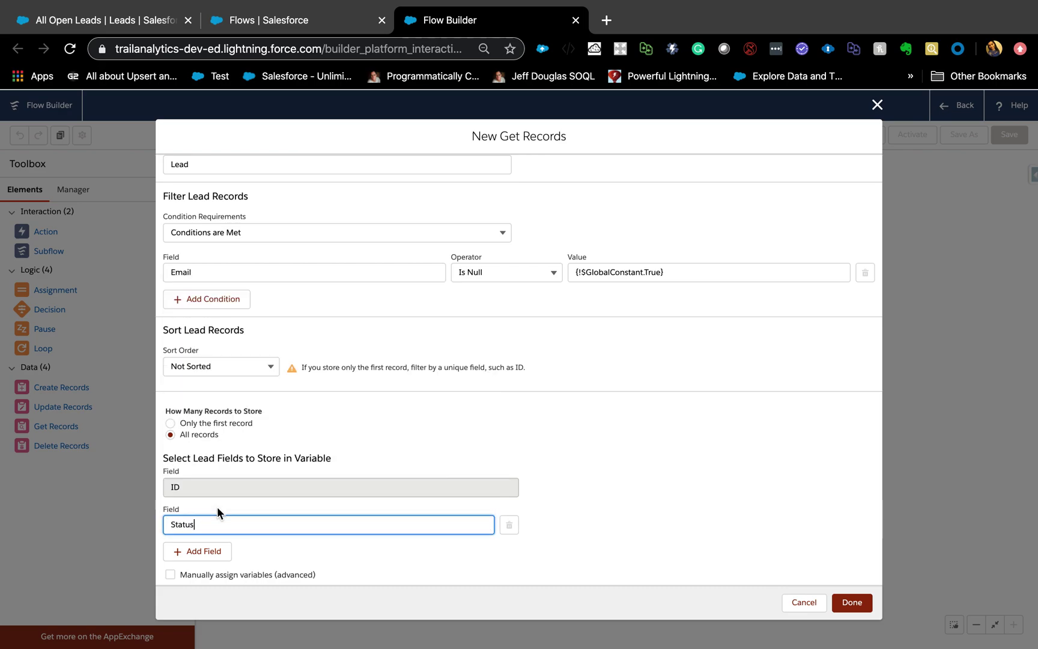
pyautogui.click(274, 557)
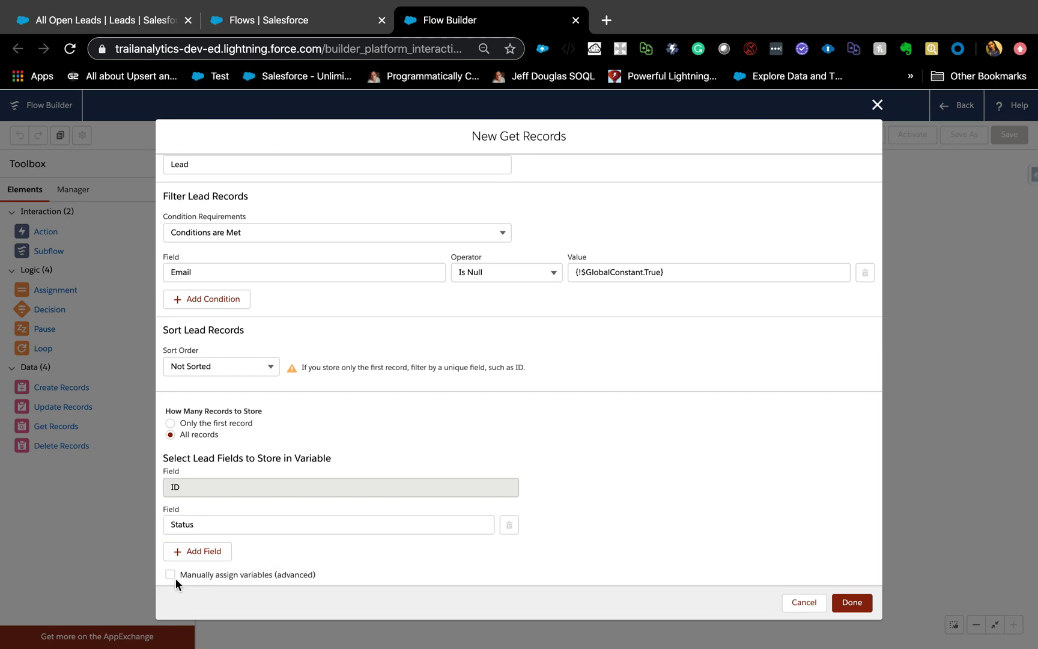
pyautogui.click(171, 575)
pyautogui.click(252, 556)
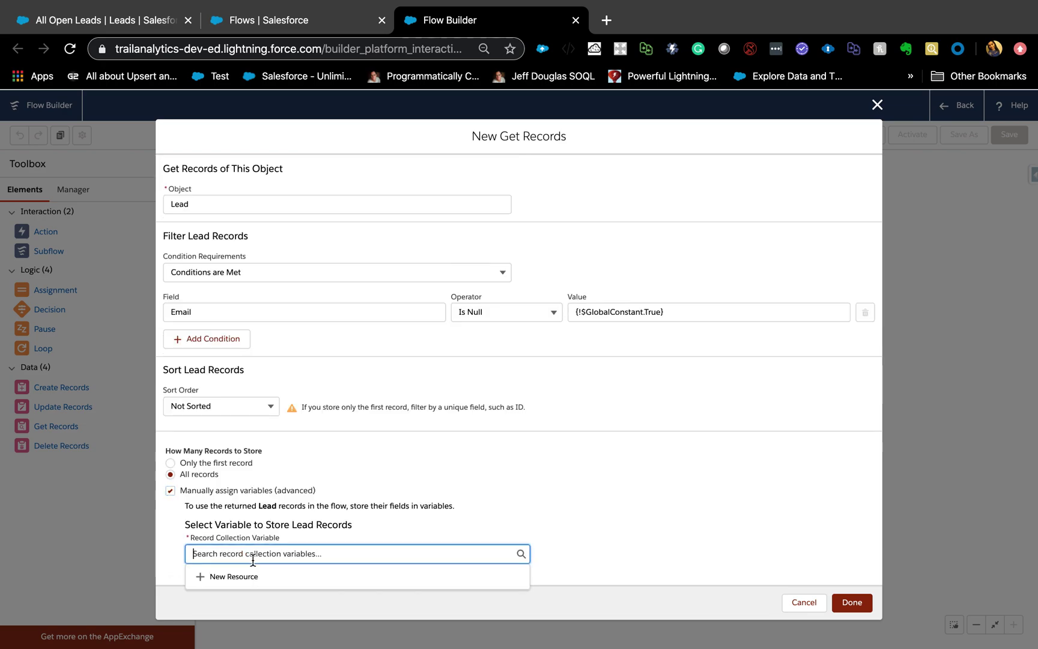
# Create a record collection variable named varLeadCollection.
pyautogui.click(248, 576)
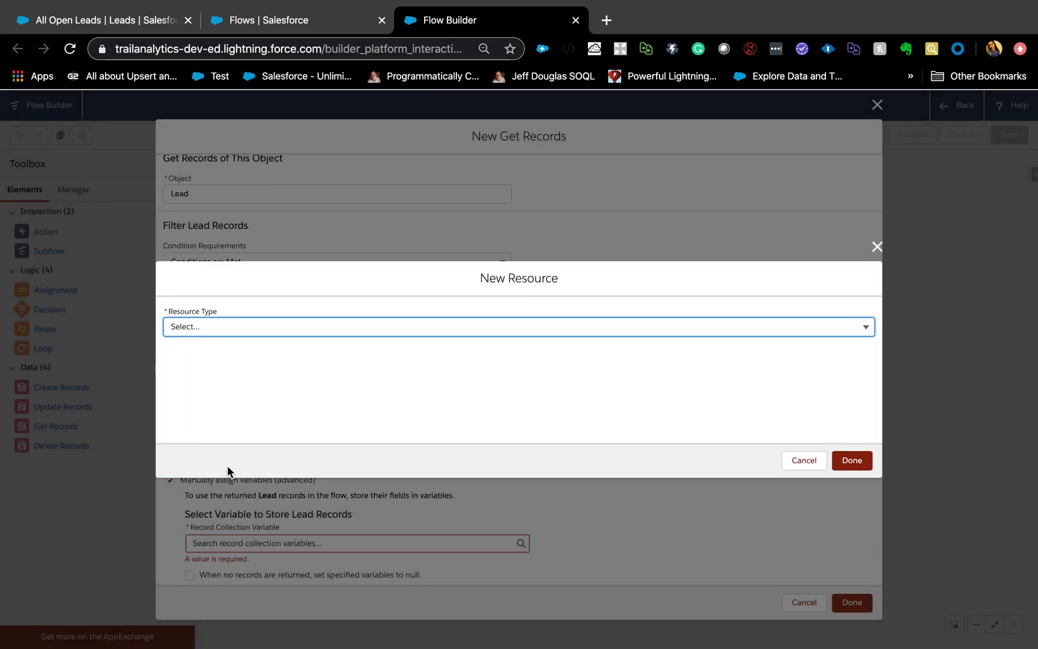
pyautogui.click(234, 332)
pyautogui.click(226, 349)
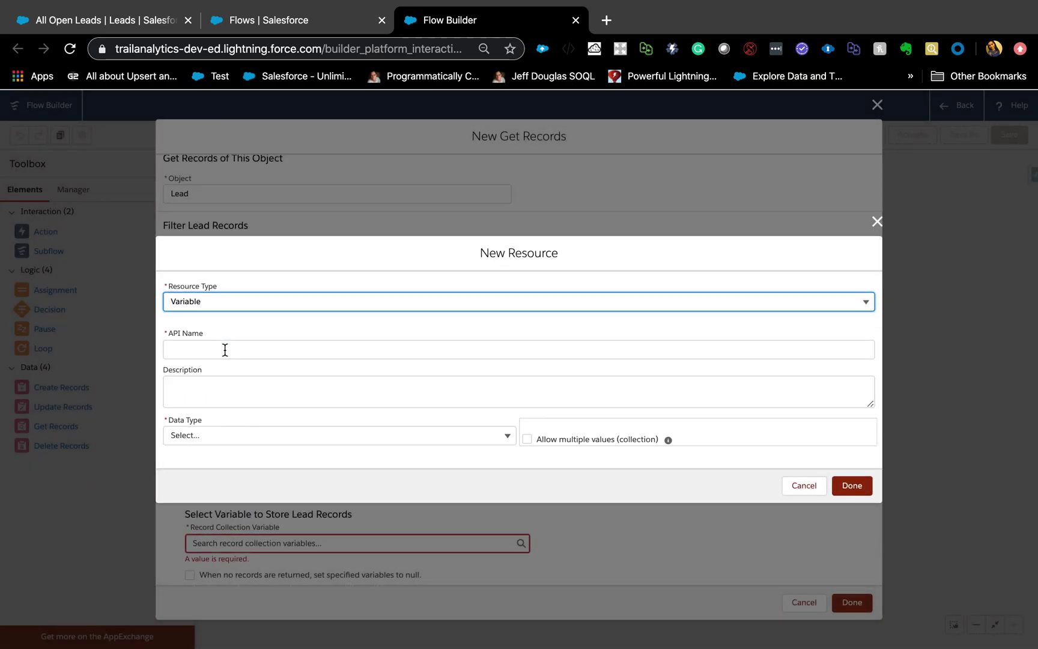
pyautogui.click(223, 355)
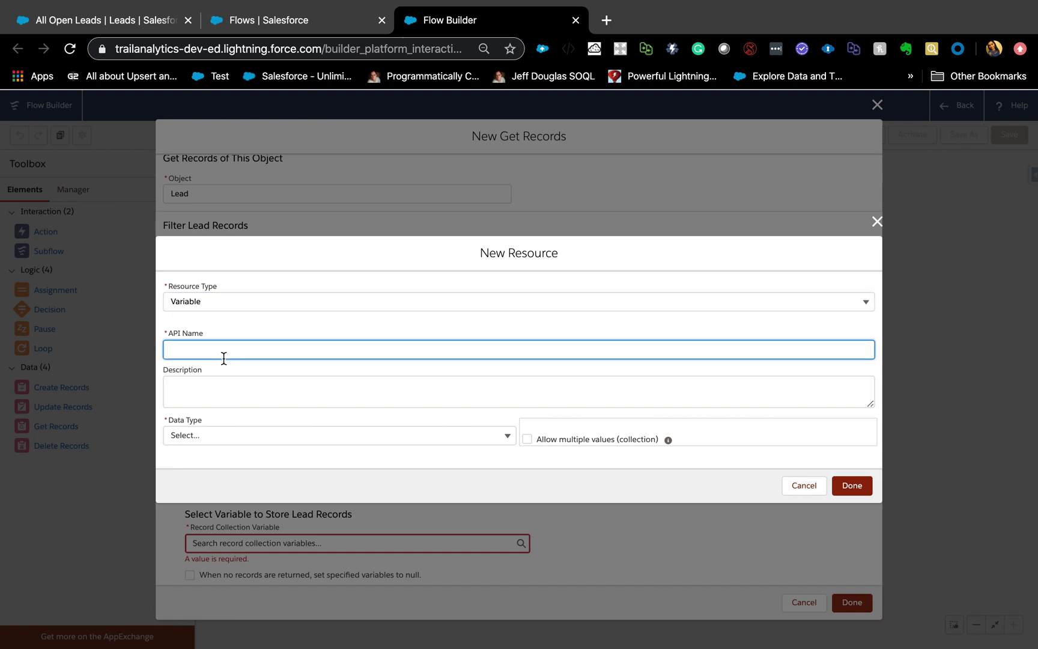
pyautogui.write('varLeadCollection')
pyautogui.click(193, 433)
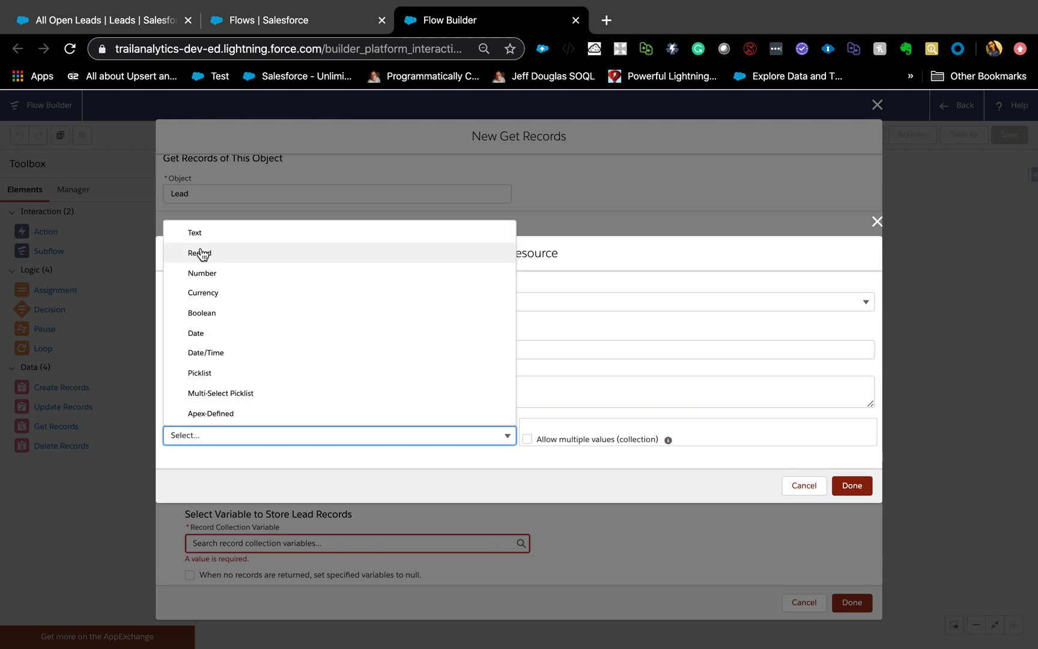
pyautogui.click(201, 253)
pyautogui.click(528, 405)
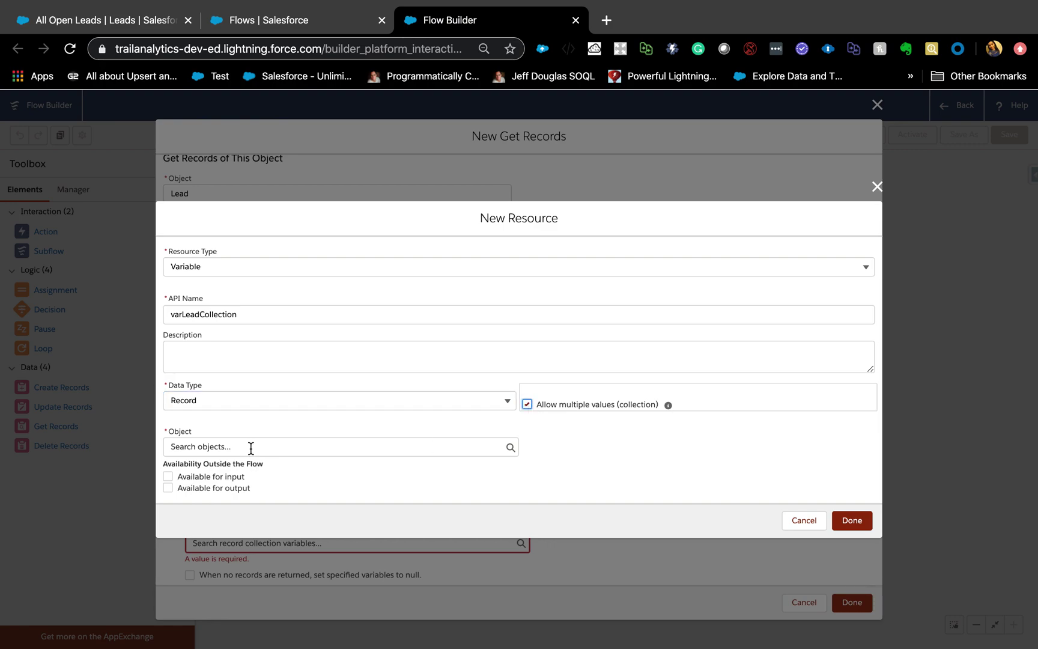
# Set varLeadCollection's object to Lead and save the Get Lead with no email step.
pyautogui.click(209, 445)
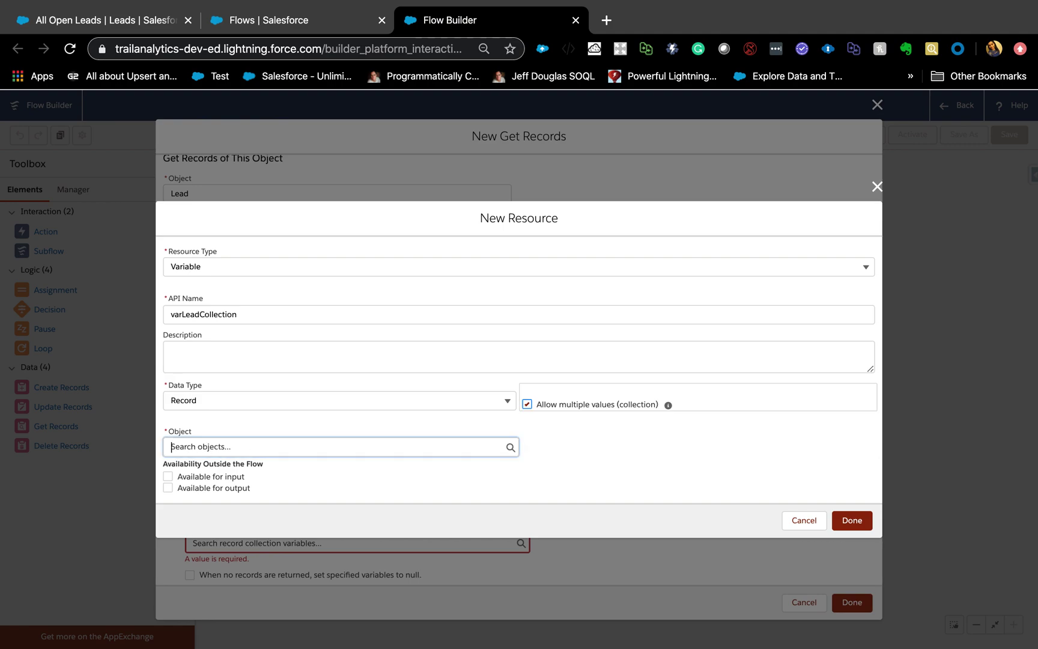
pyautogui.write('leadlea')
pyautogui.press('BackSpace')
pyautogui.press('BackSpace')
pyautogui.press('BackSpace')
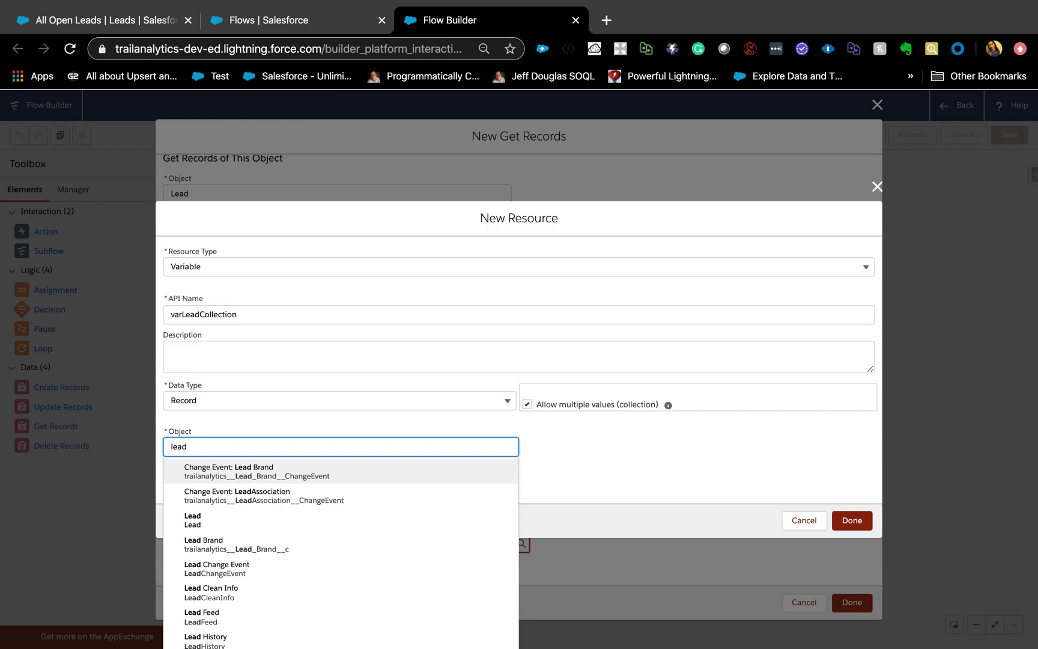
pyautogui.click(203, 521)
pyautogui.click(358, 506)
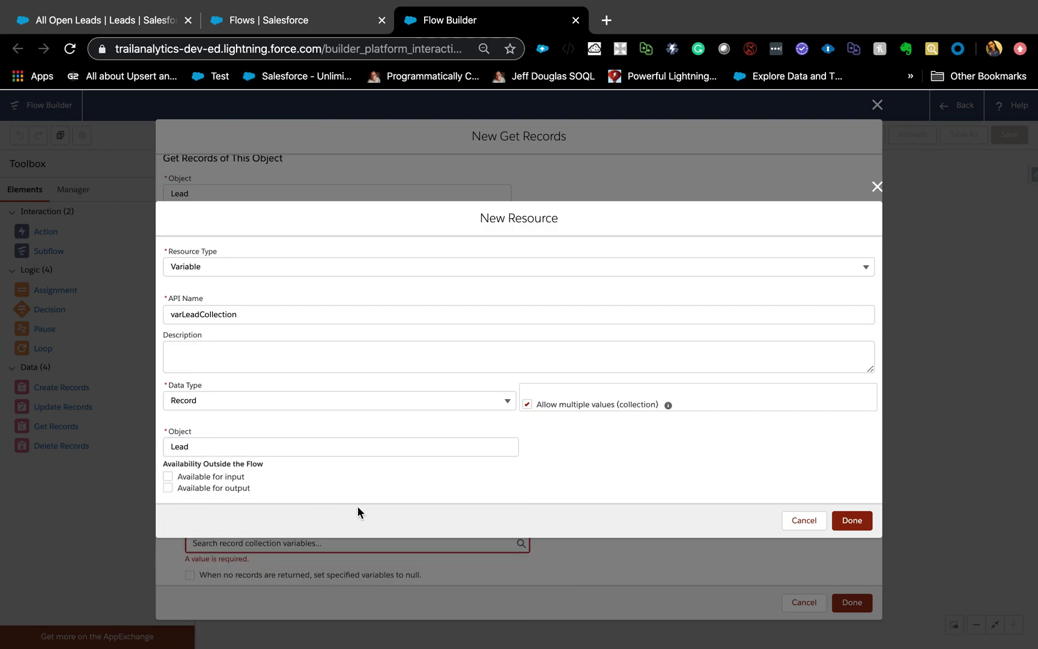
pyautogui.click(845, 522)
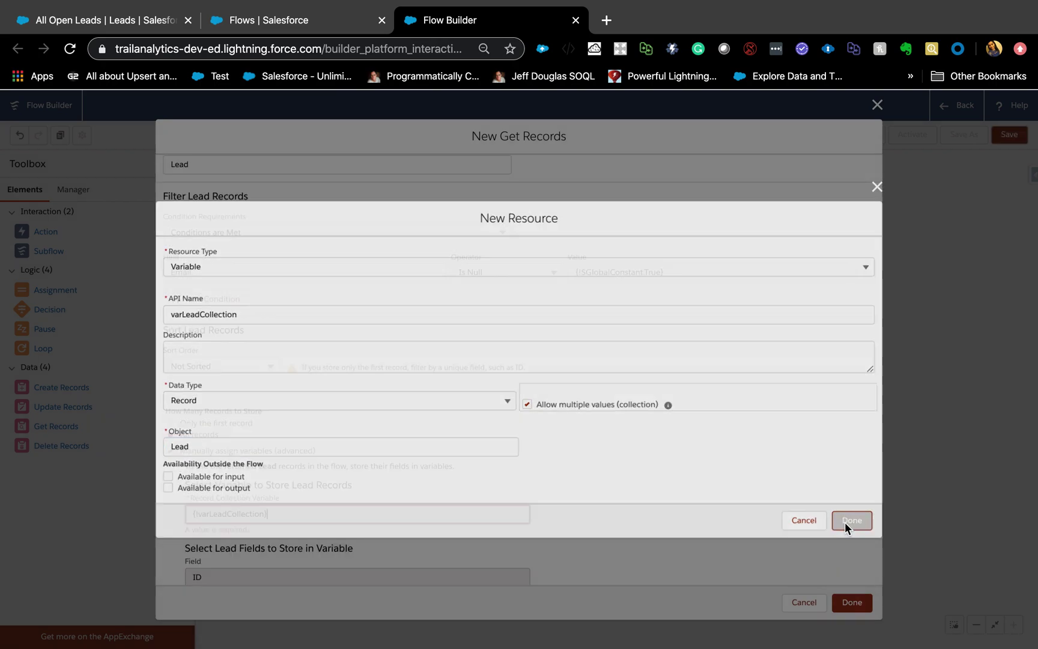
pyautogui.scroll(-5, 494, 541)
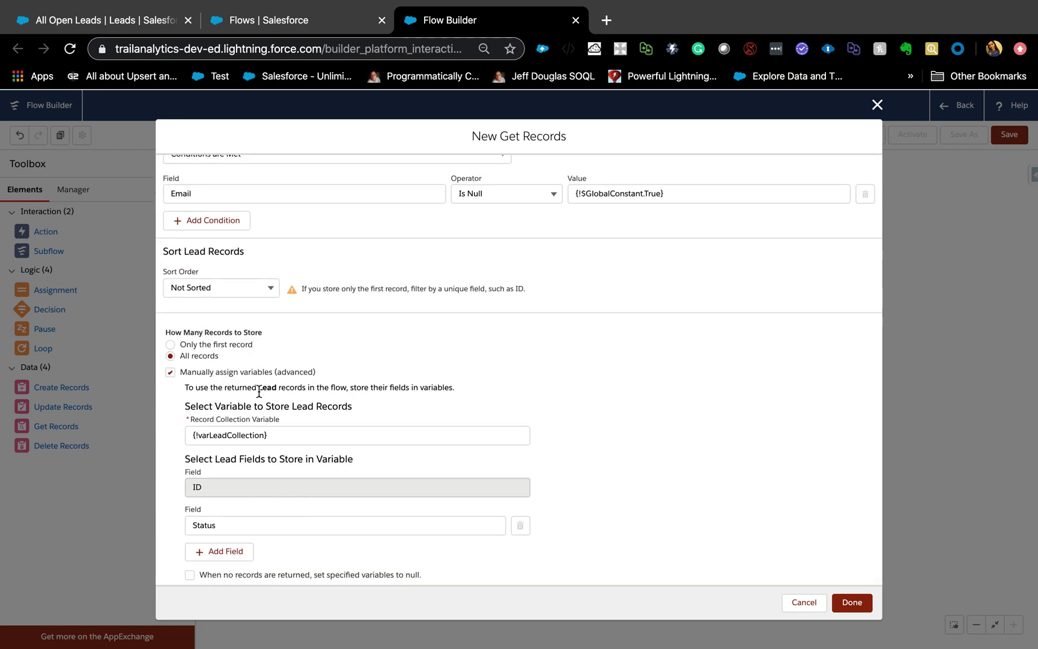
pyautogui.scroll(5, 255, 391)
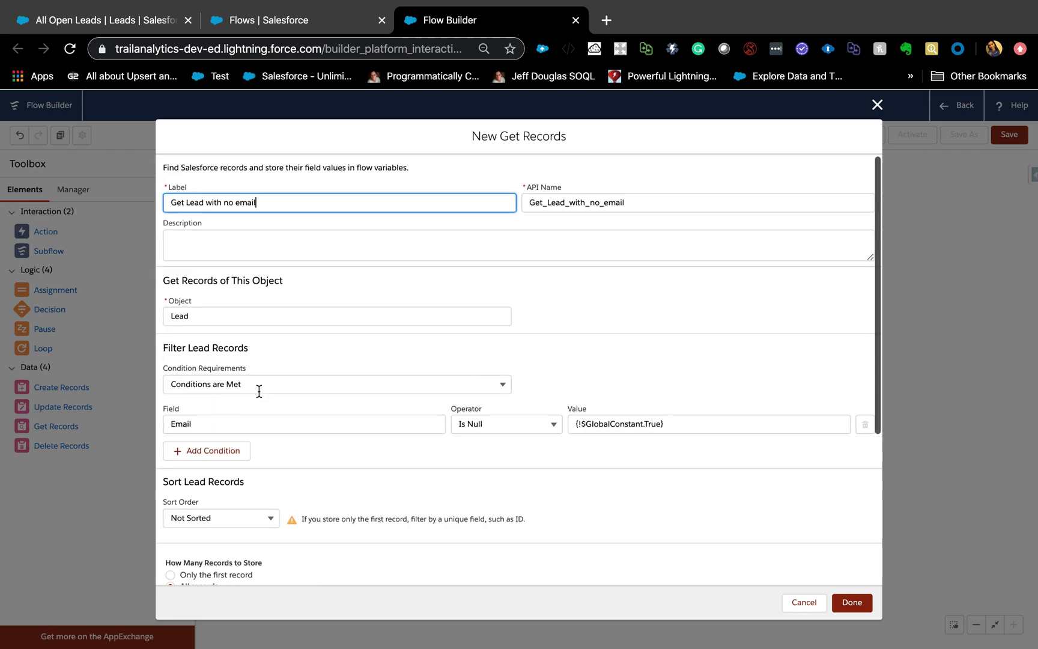
pyautogui.click(857, 603)
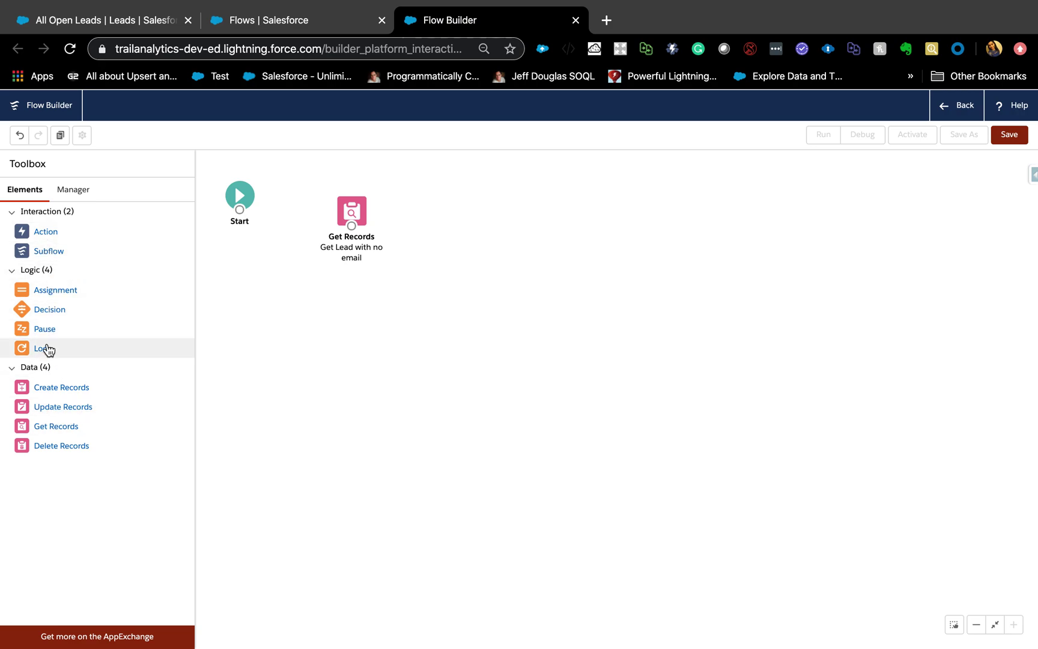
# Add a Loop labelled 'loop through leads' iterating over varLeadCollection.
pyautogui.moveTo(44, 349); pyautogui.dragTo(501, 199)
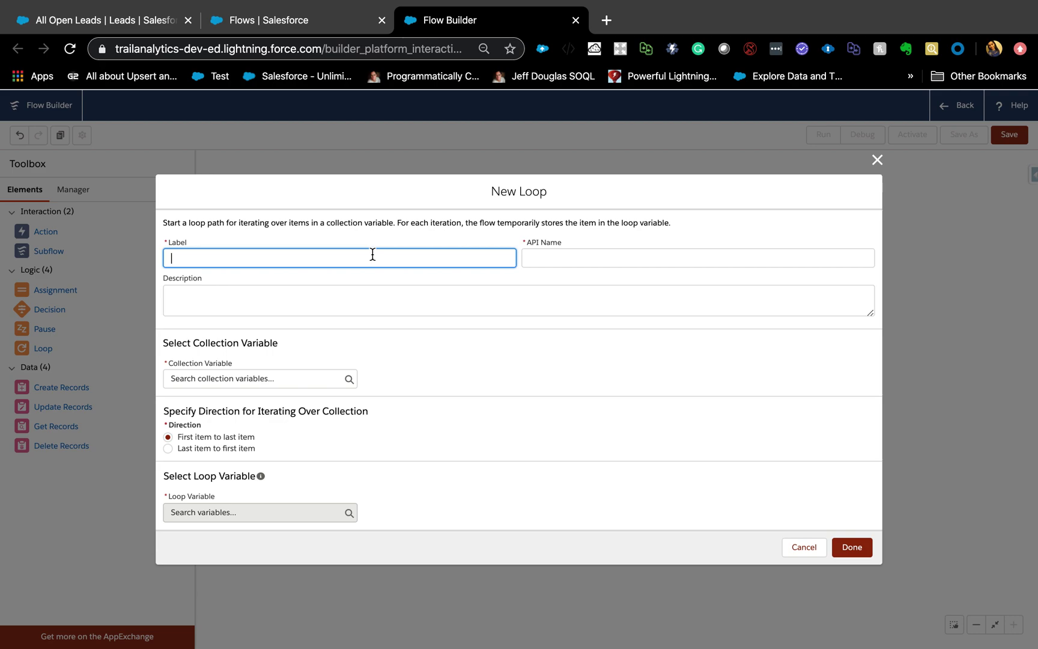
pyautogui.write('lop')
pyautogui.write('op thro')
pyautogui.write('ughL')
pyautogui.write('leads')
pyautogui.click(304, 379)
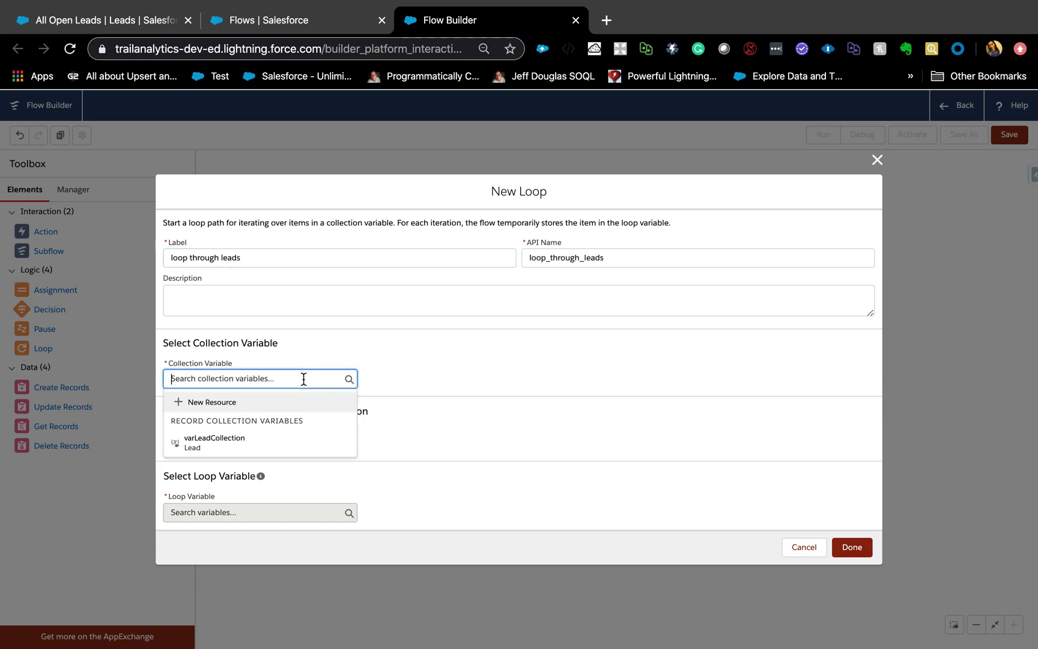
pyautogui.click(194, 442)
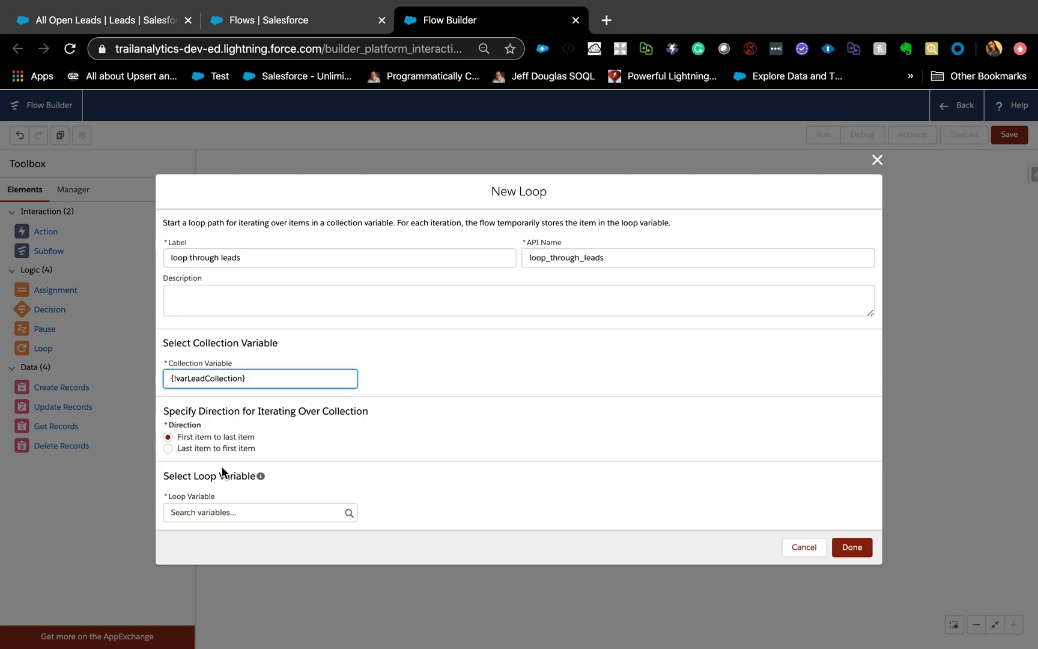
# Create a new Record variable named varLead for the loop variable.
pyautogui.click(224, 516)
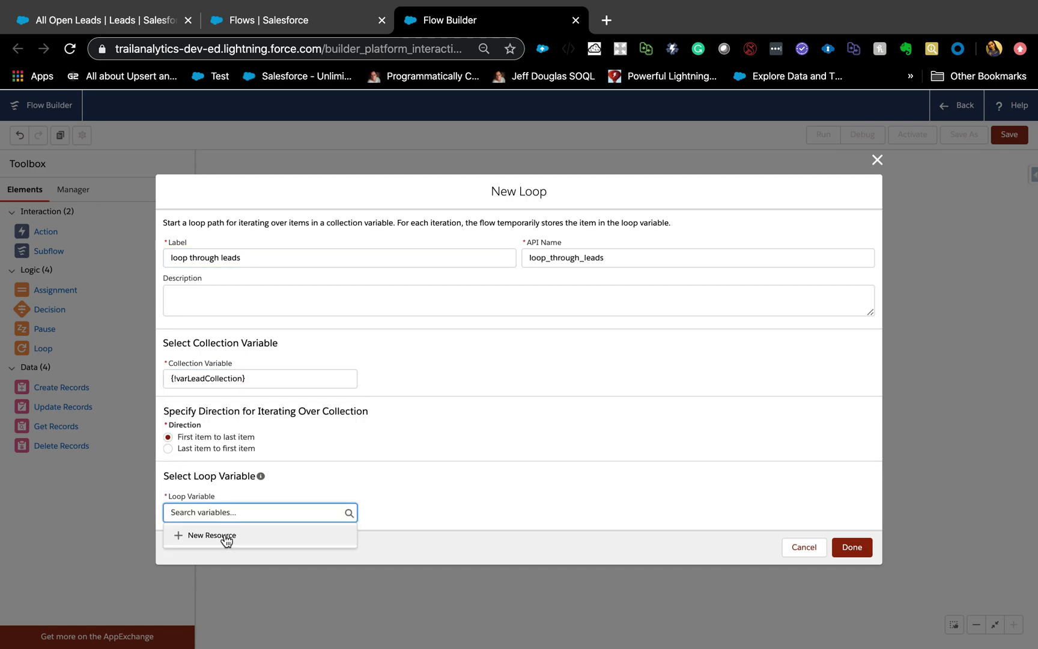
pyautogui.click(225, 536)
pyautogui.click(224, 319)
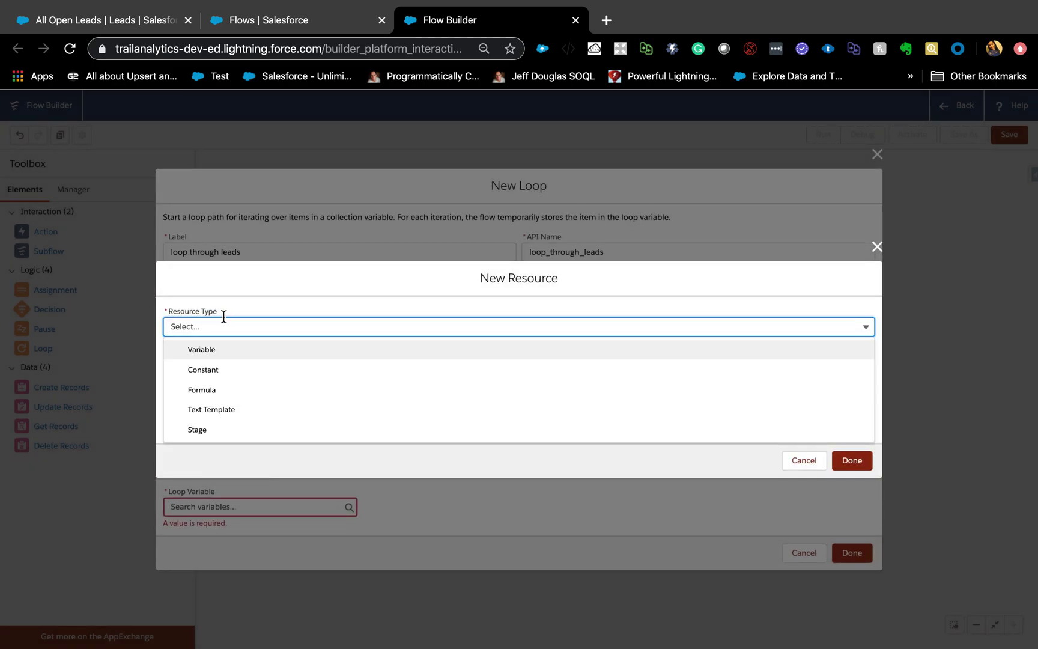
pyautogui.click(223, 350)
pyautogui.click(222, 348)
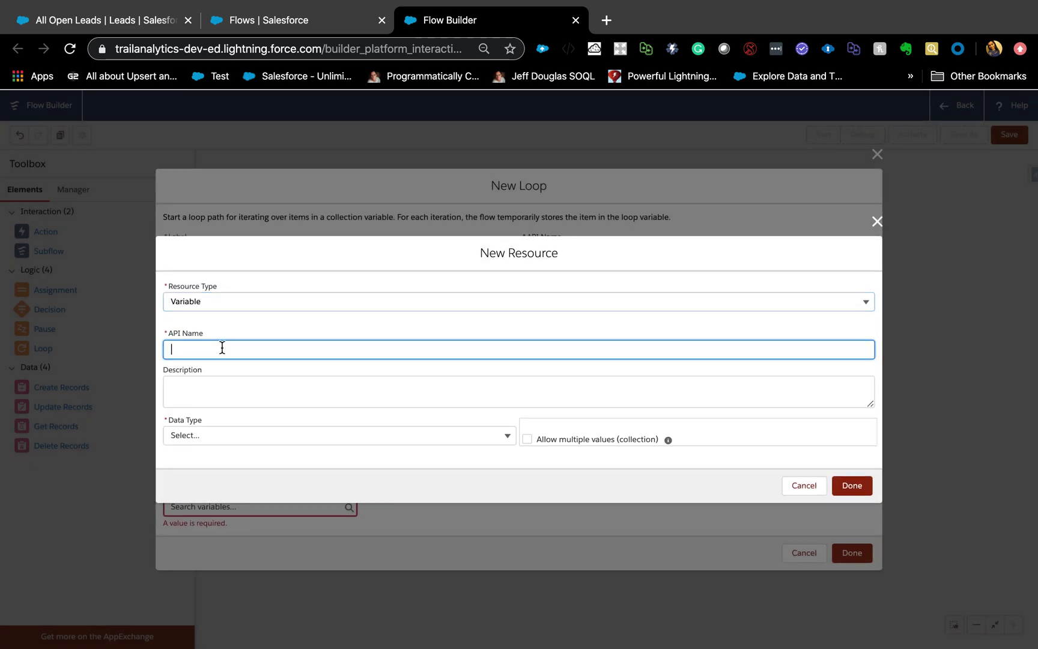
pyautogui.write('varLead')
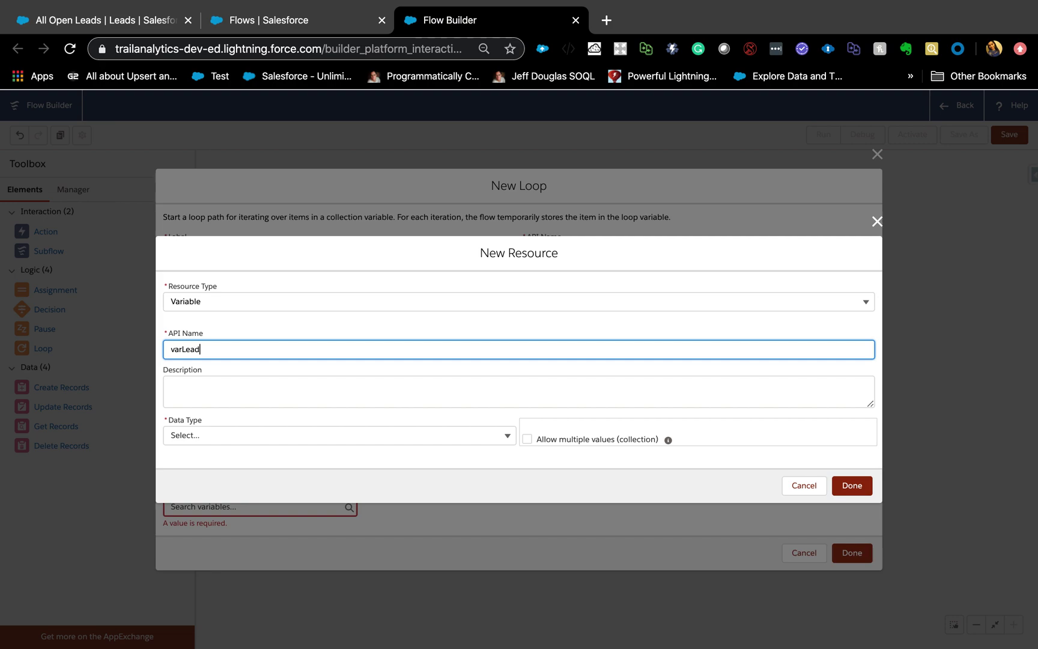
pyautogui.click(235, 434)
pyautogui.click(224, 252)
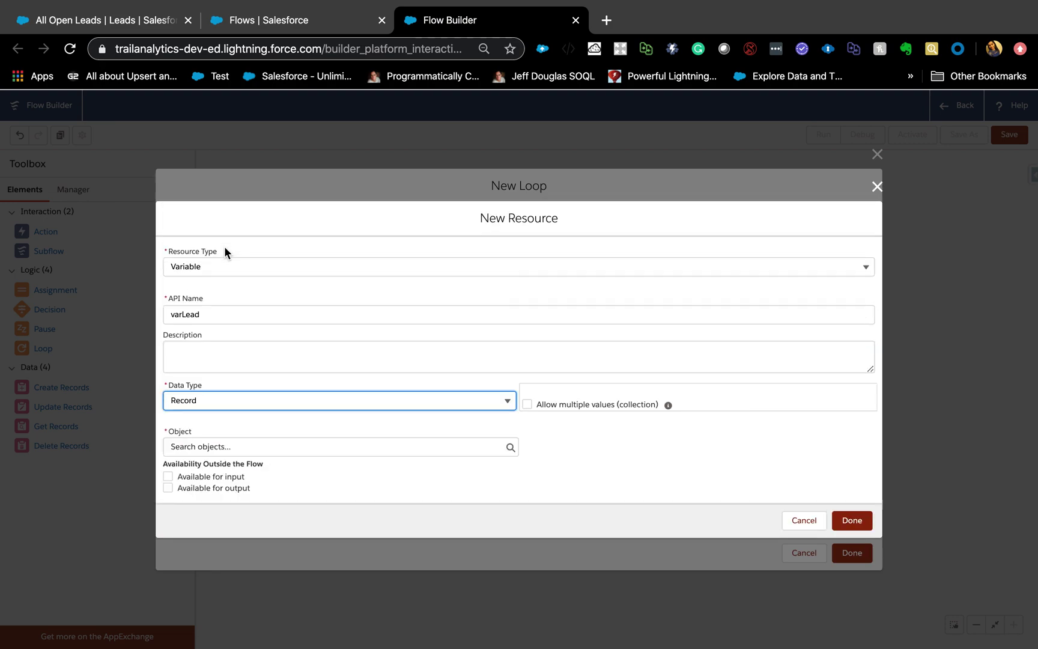
# Set varLead's object to Lead and save the loop element.
pyautogui.click(198, 447)
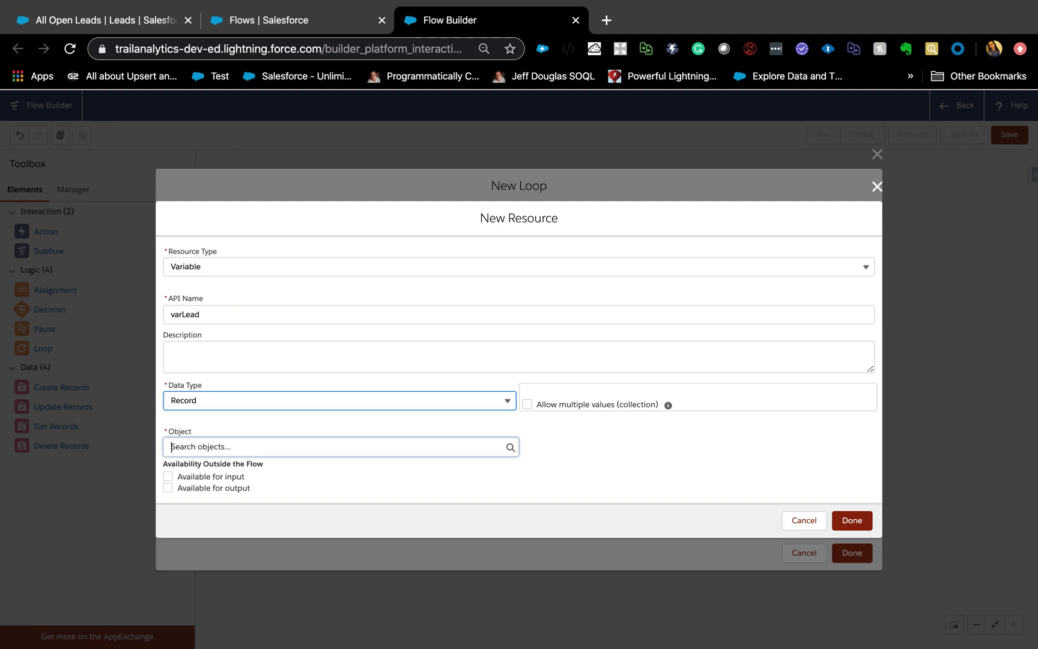
pyautogui.write('leadle')
pyautogui.press('BackSpace')
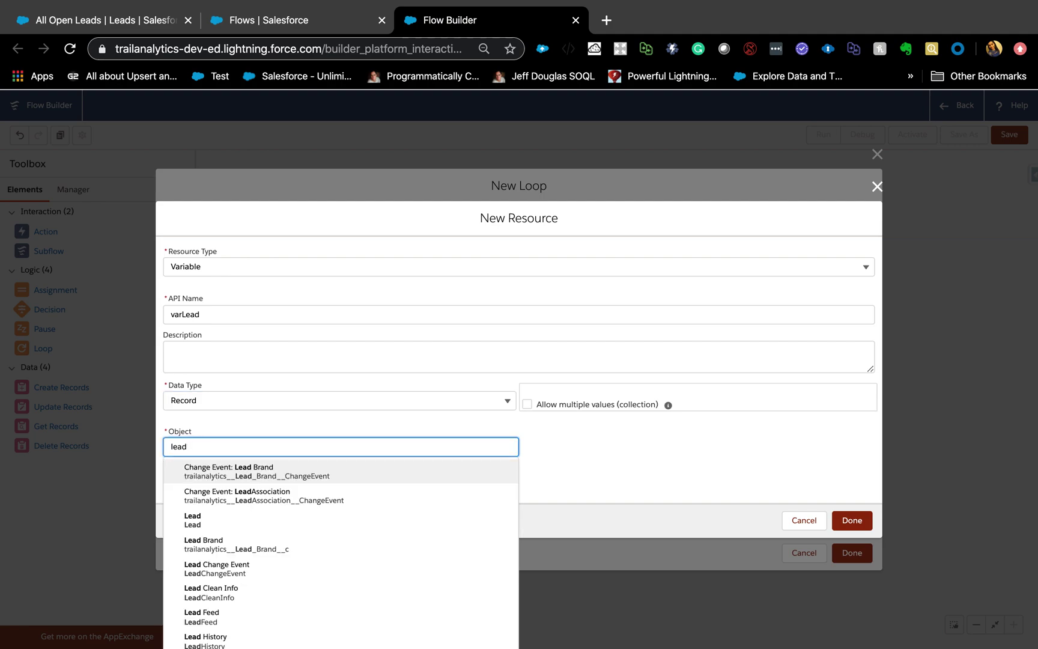
pyautogui.click(187, 512)
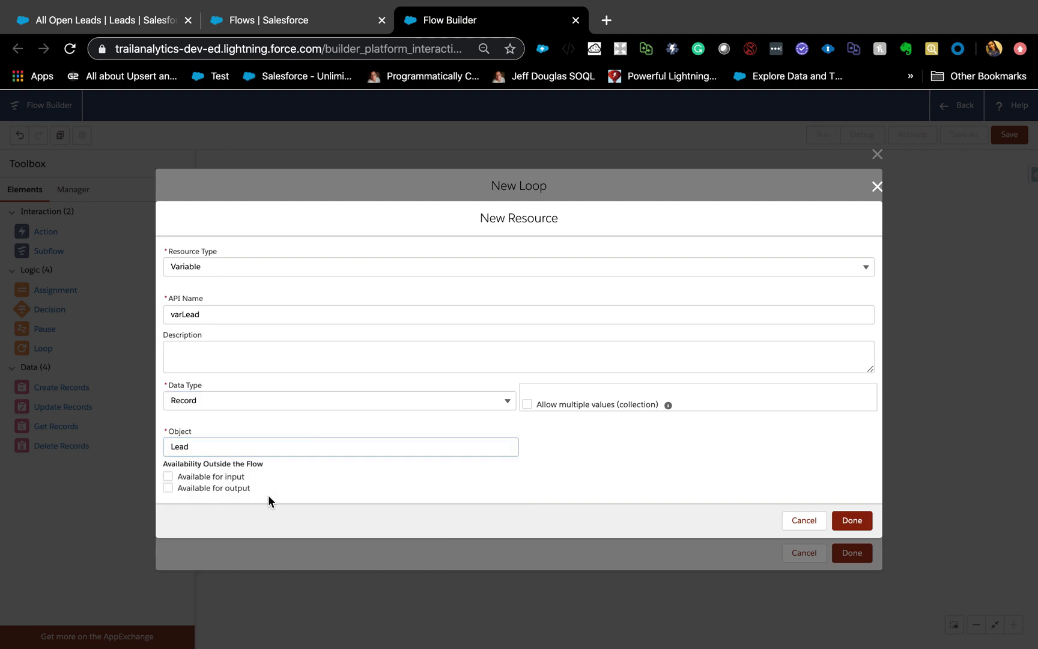
pyautogui.click(847, 521)
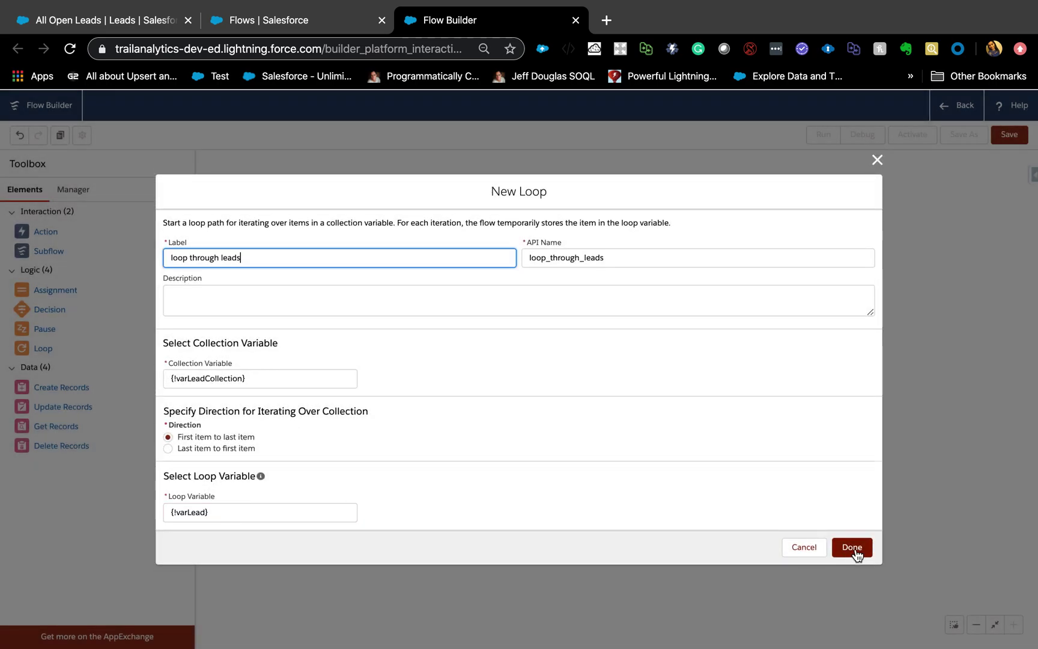
pyautogui.click(852, 548)
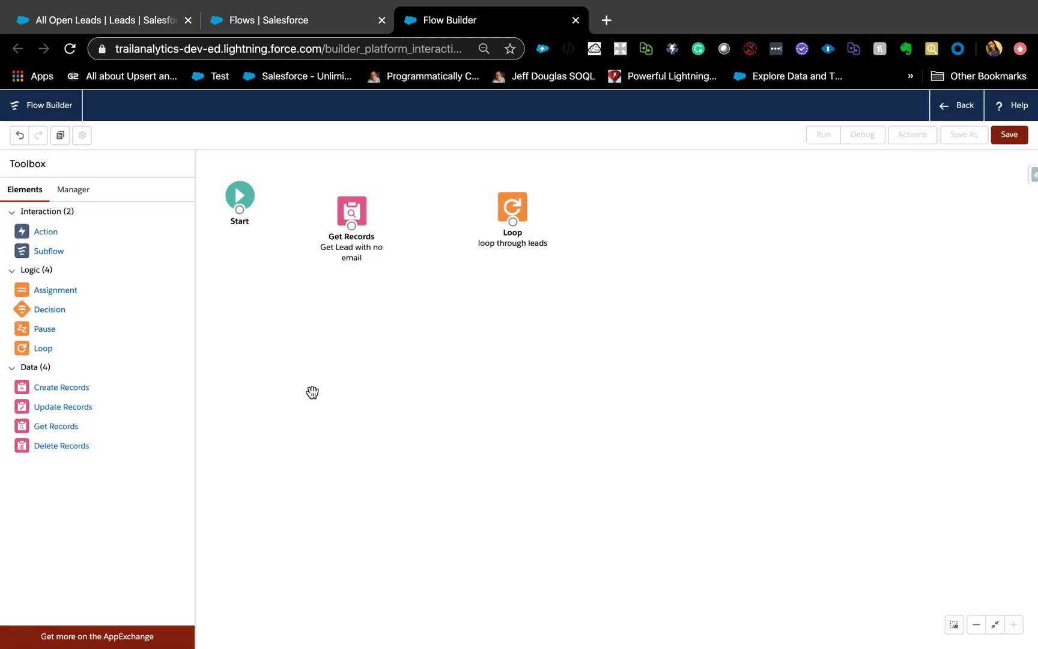
# Add an assignment labelled 'Status is Invalid' targeting {!varLead.Status}.
pyautogui.moveTo(58, 293); pyautogui.dragTo(509, 291)
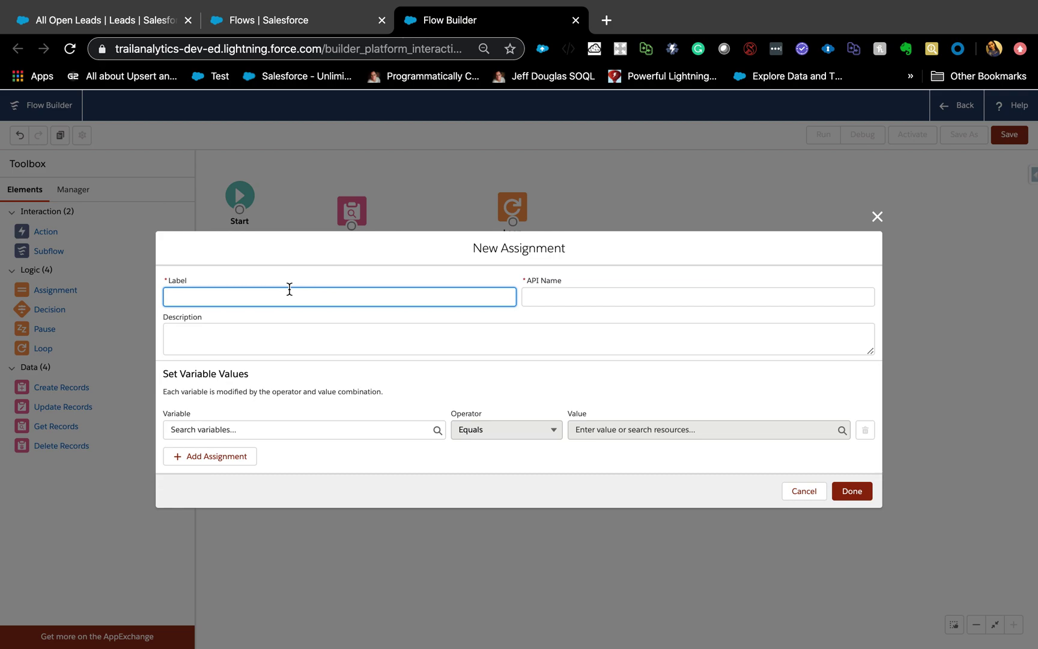
pyautogui.write('Status is Invalid')
pyautogui.click(219, 357)
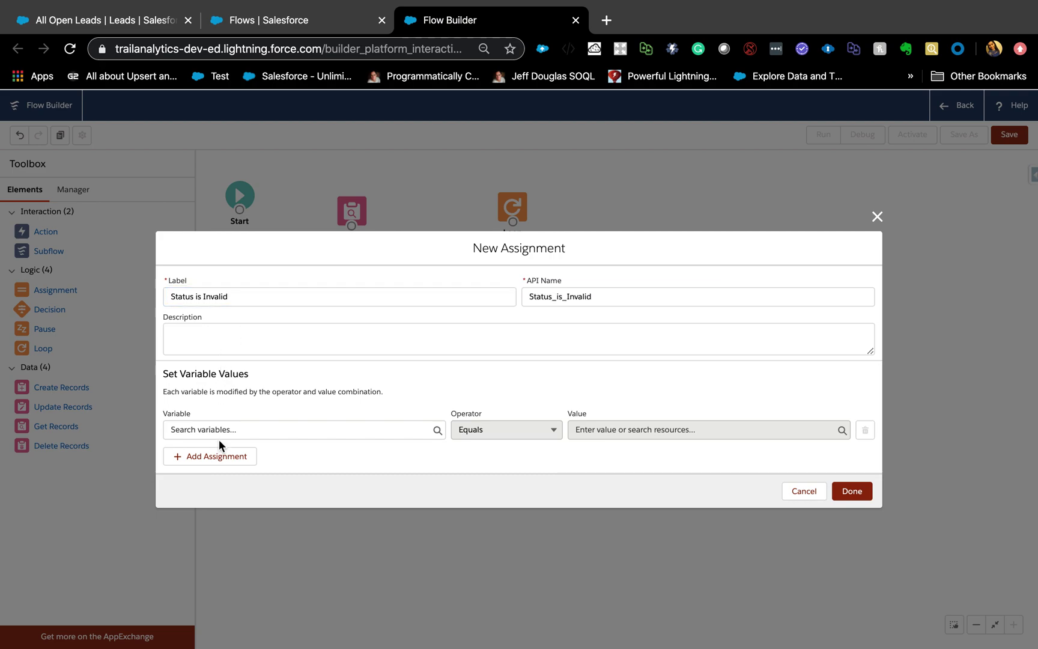
pyautogui.click(219, 437)
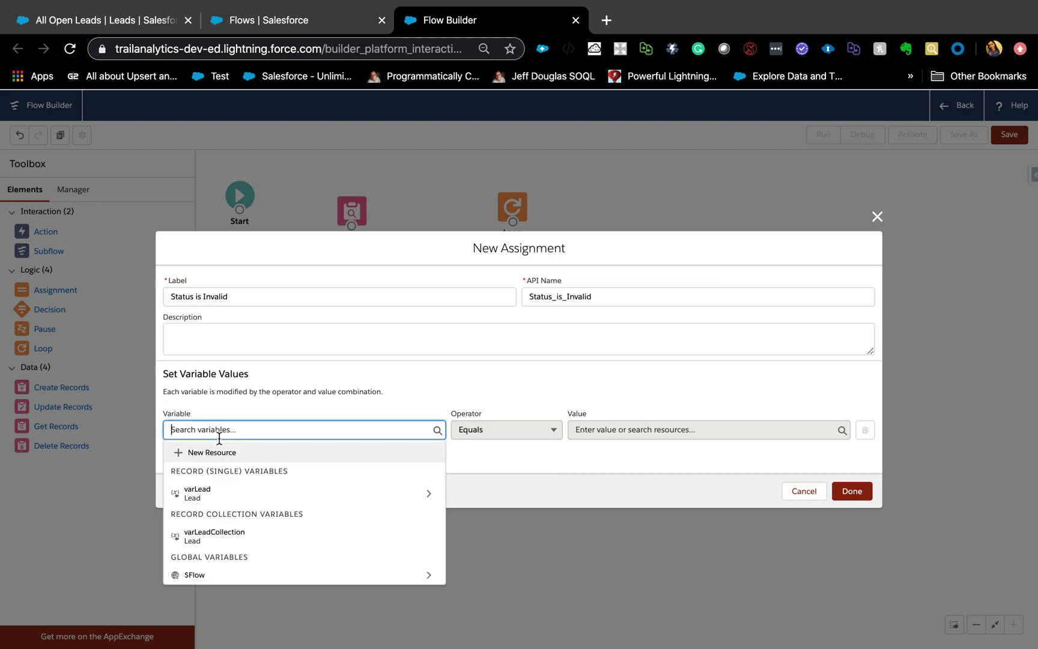
pyautogui.click(218, 495)
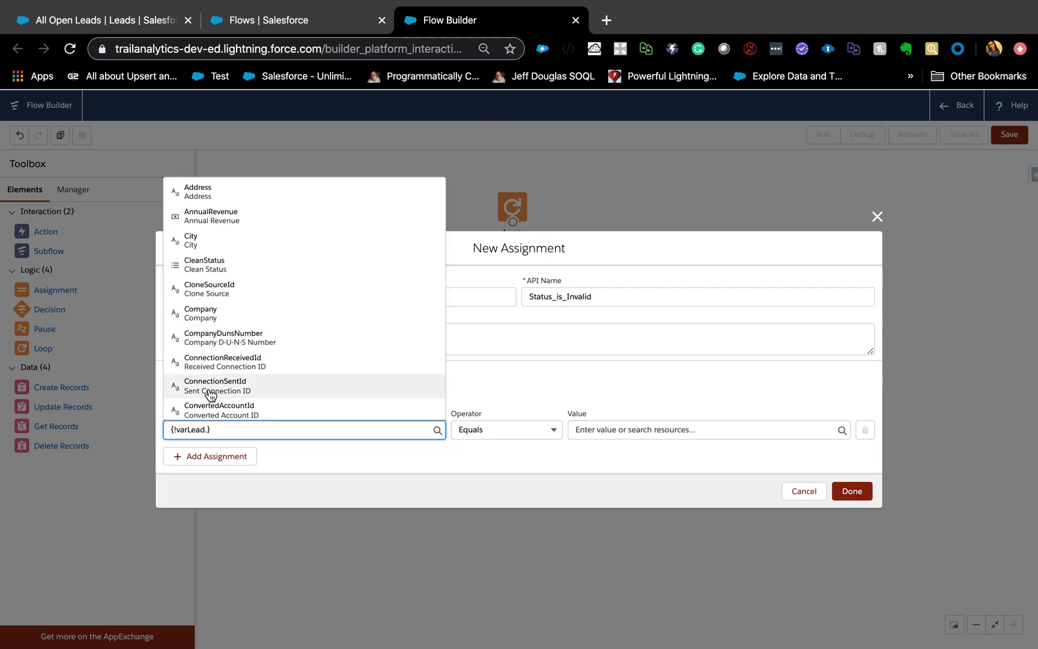
pyautogui.scroll(-2, 210, 394)
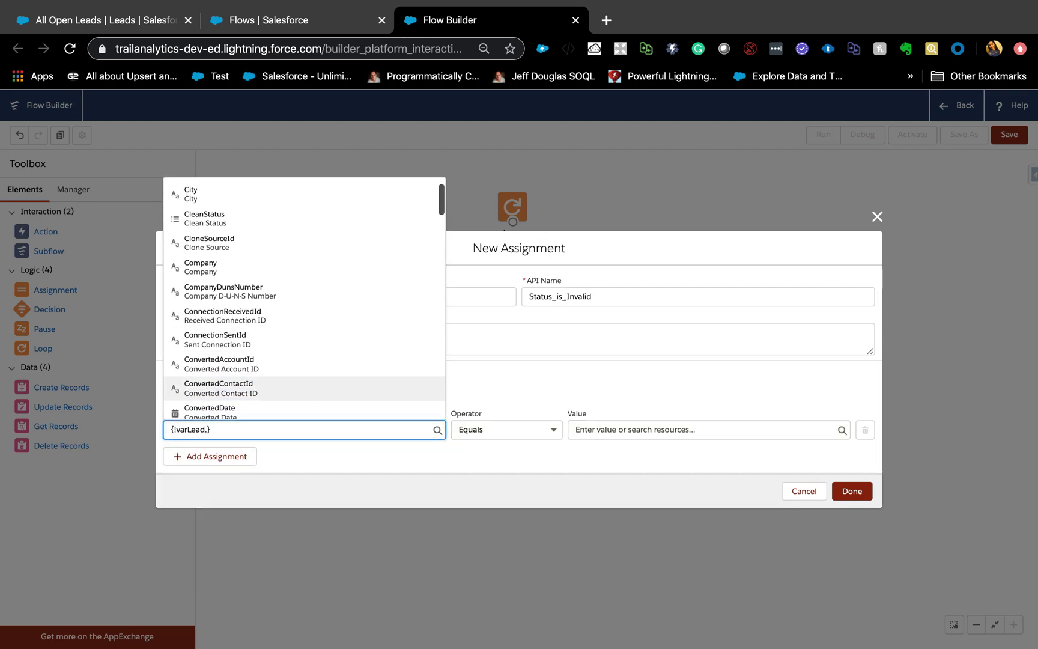
pyautogui.write('st')
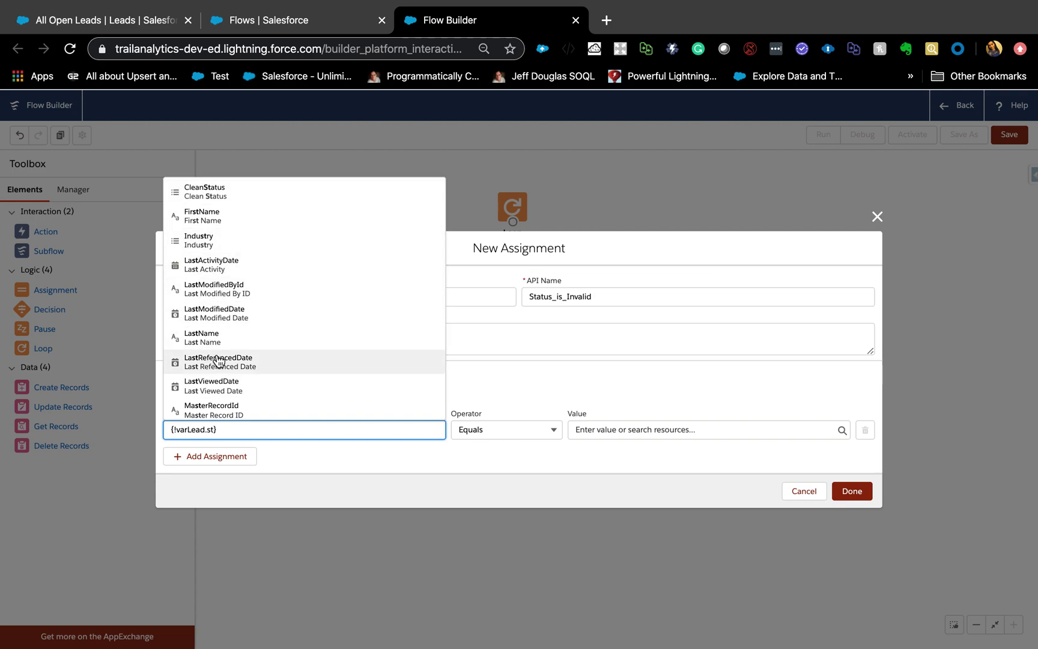
pyautogui.scroll(-4, 217, 361)
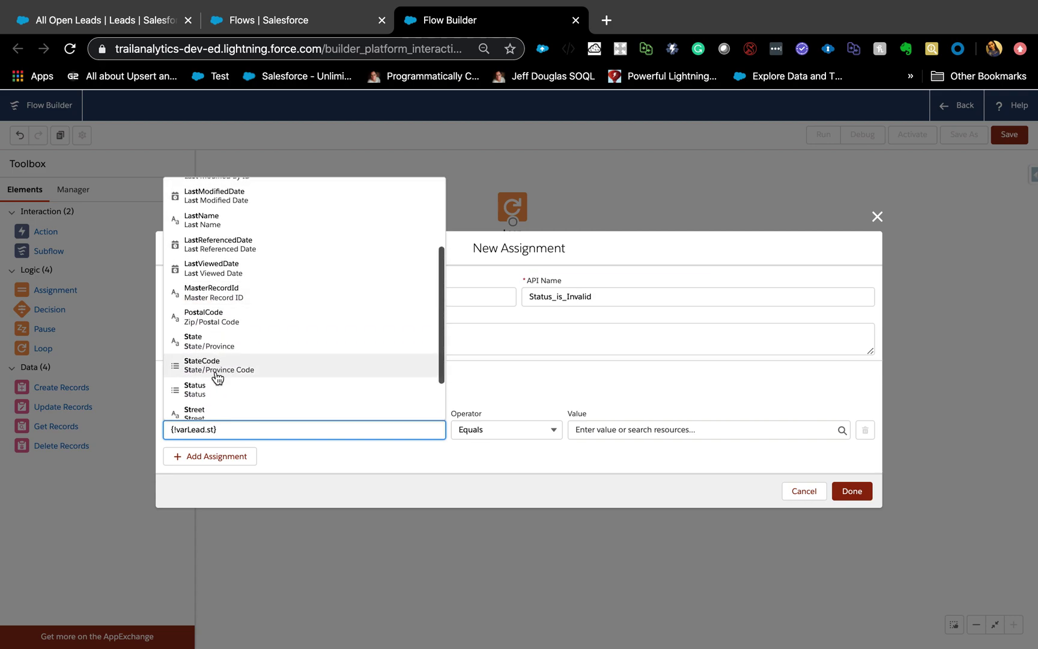
pyautogui.click(215, 379)
# Assign Status Equals Invalid, save it, and drop a second Assignment on the canvas.
pyautogui.click(634, 429)
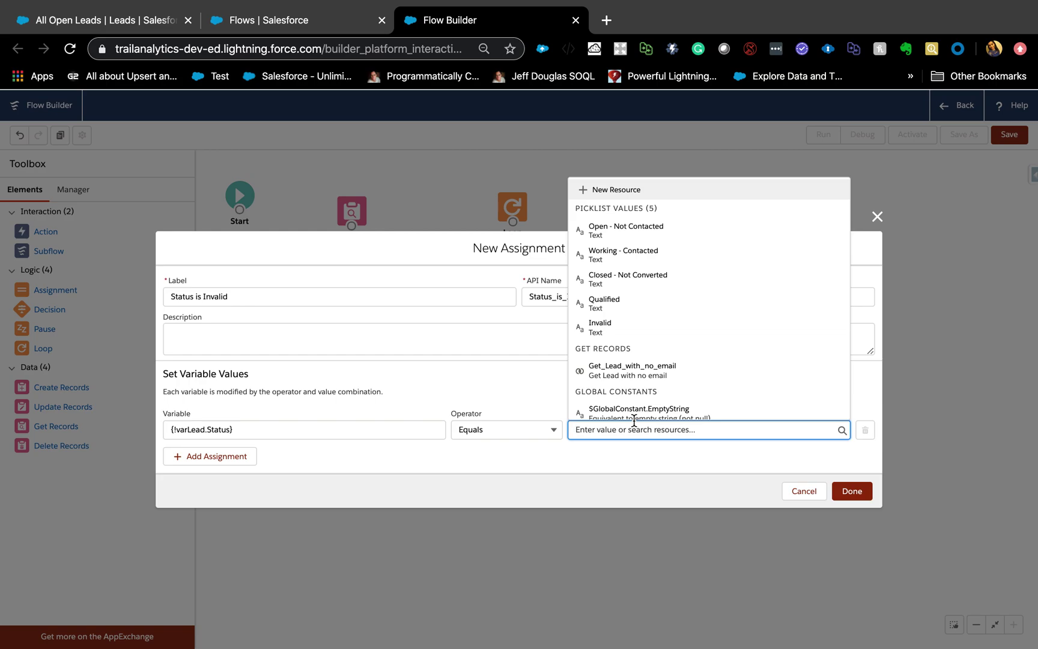
pyautogui.click(634, 335)
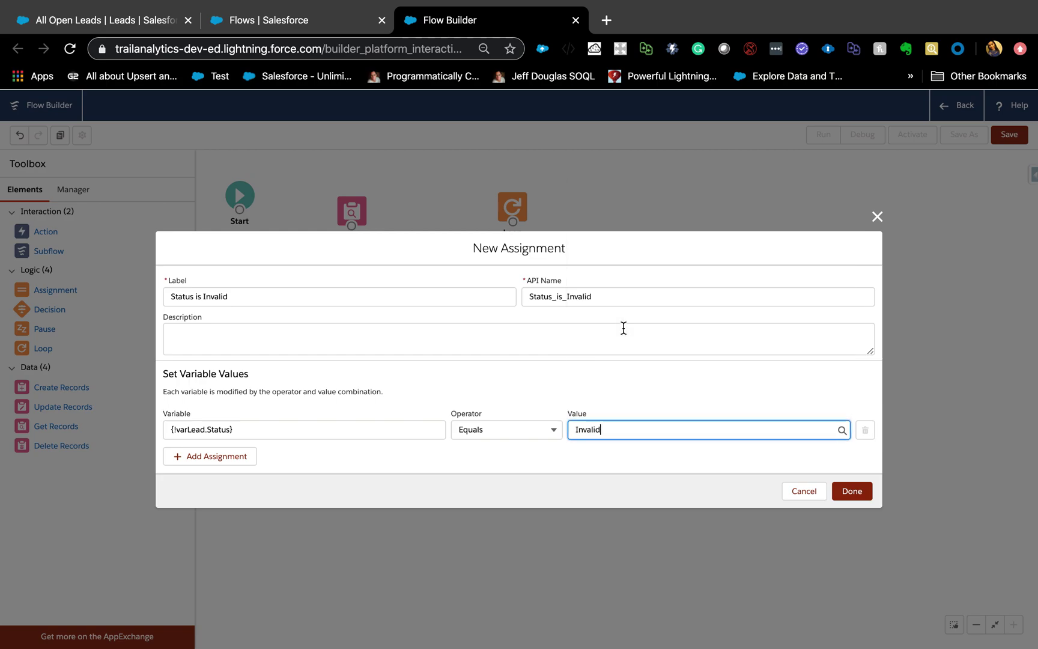
pyautogui.click(544, 433)
pyautogui.click(563, 398)
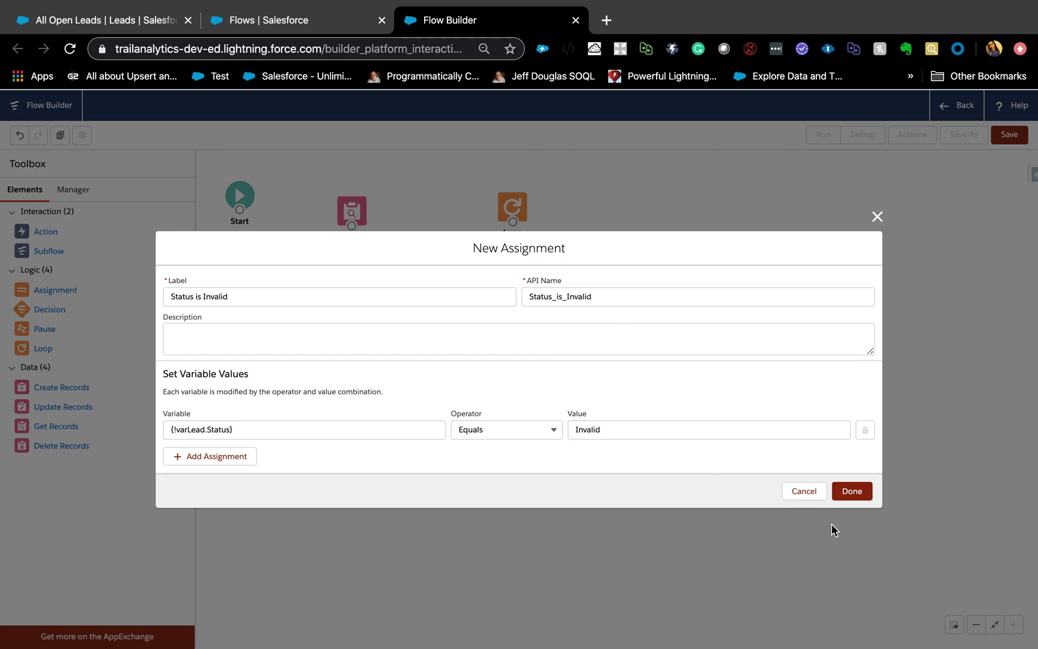
pyautogui.click(852, 491)
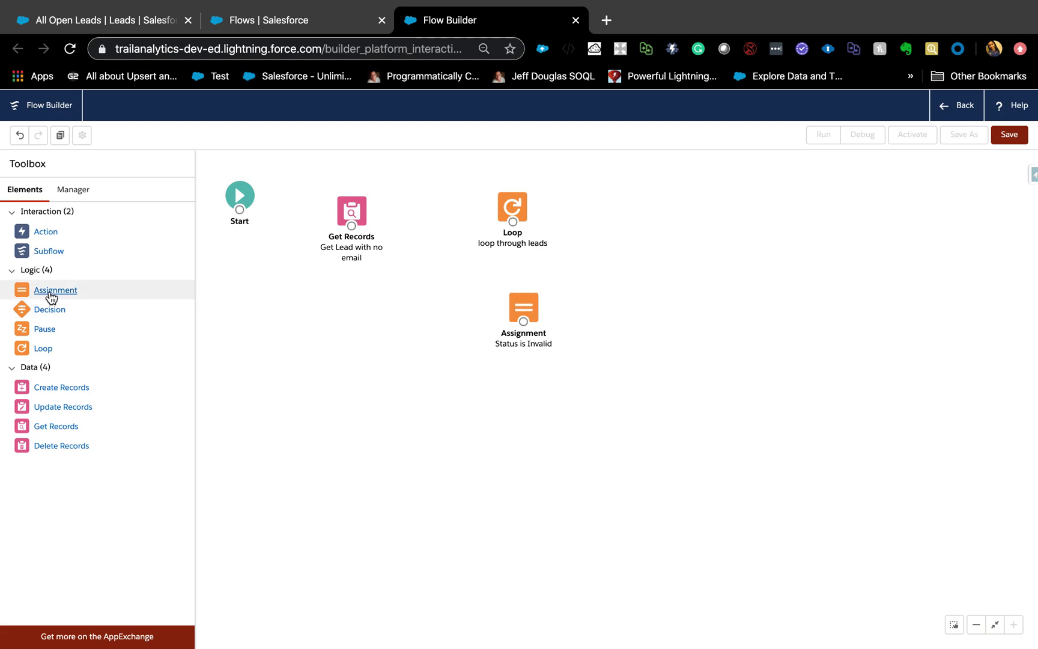
pyautogui.moveTo(51, 297); pyautogui.dragTo(379, 309)
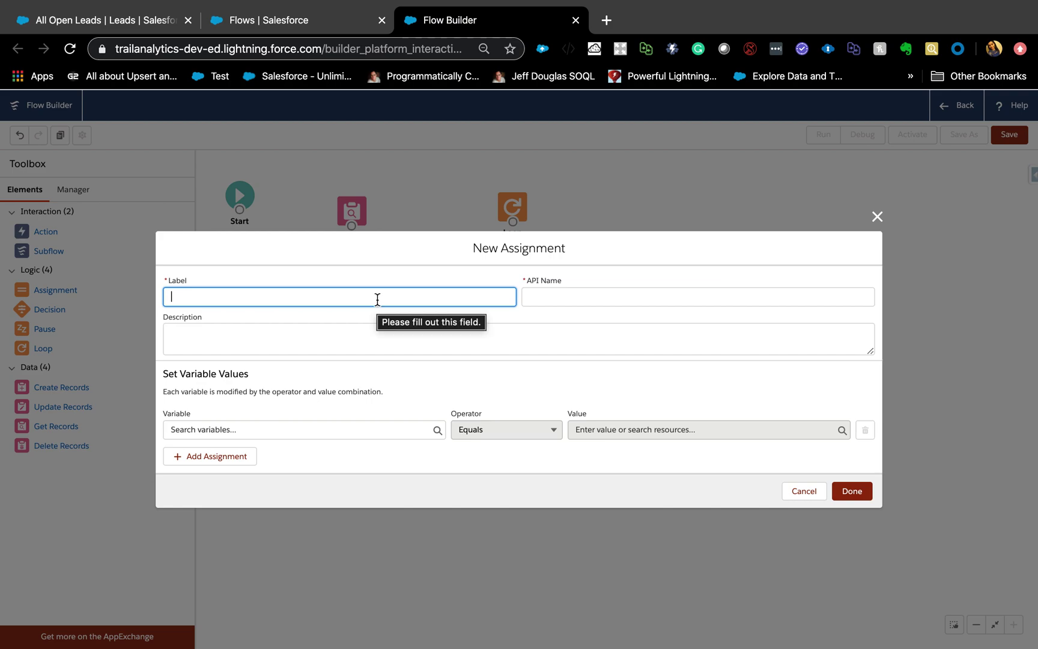
pyautogui.click(877, 217)
pyautogui.click(878, 212)
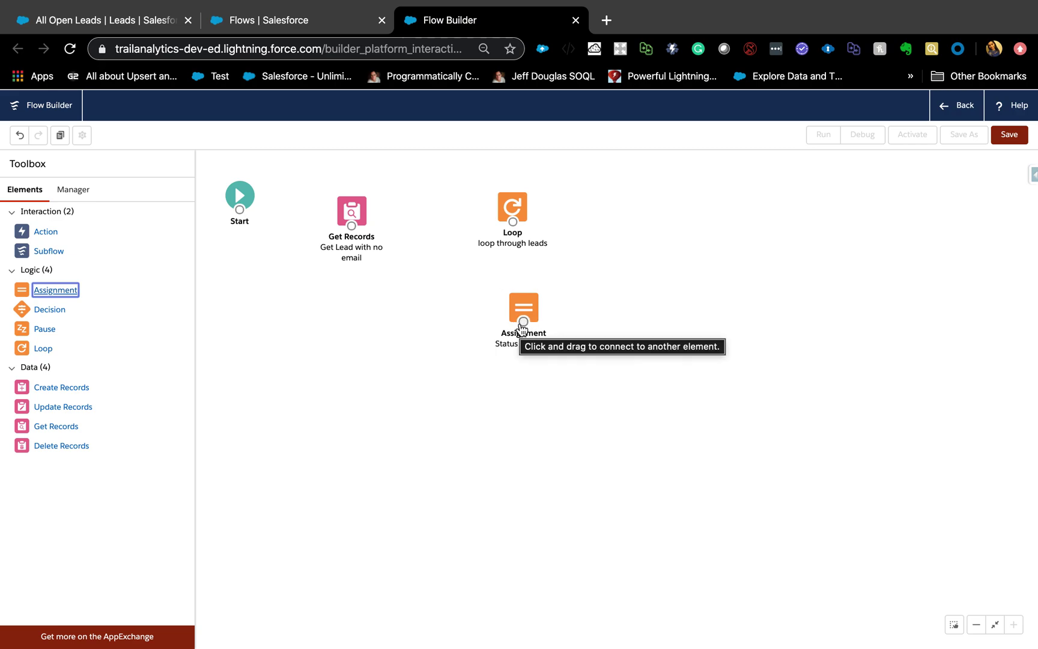
pyautogui.click(522, 324)
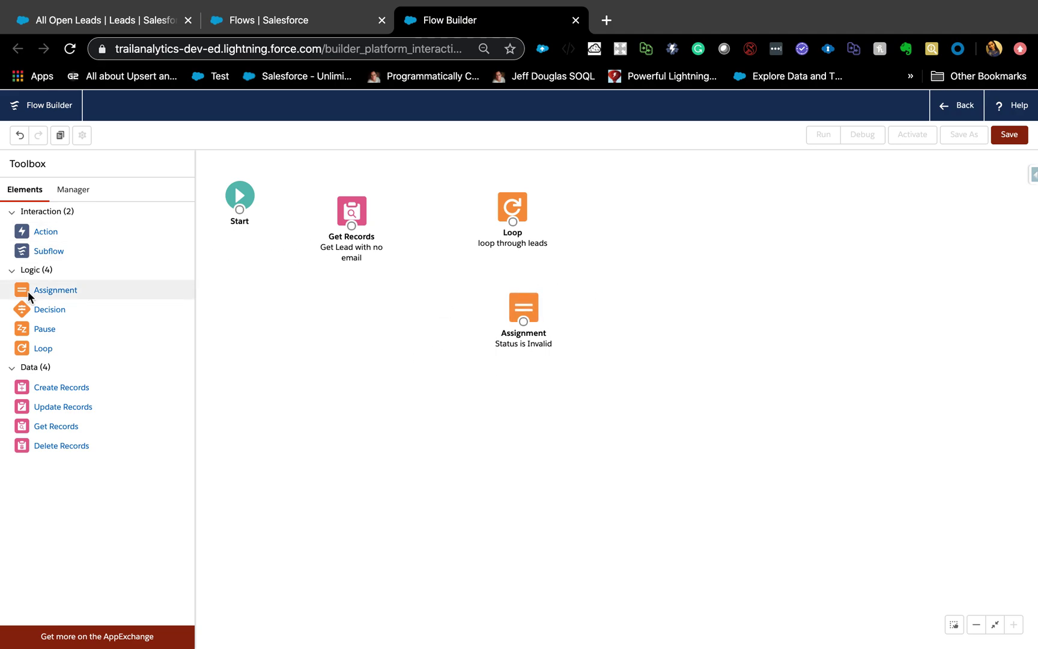
pyautogui.moveTo(39, 298); pyautogui.dragTo(398, 319)
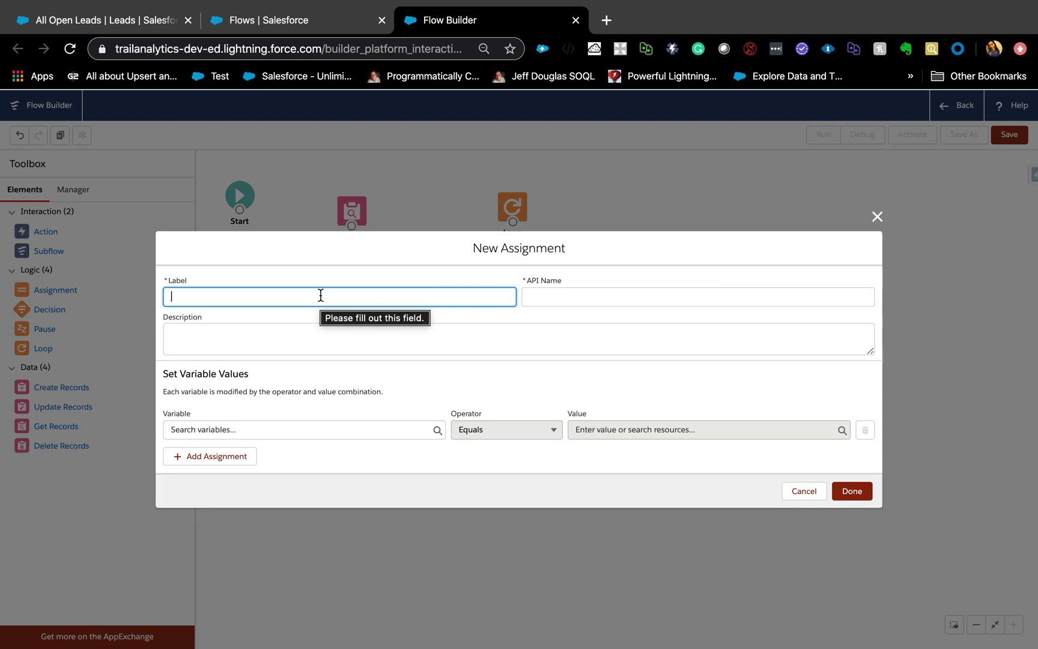
# Label the assignment 'Assign to collection Lead' and start a new resource for its variable.
pyautogui.write('Set')
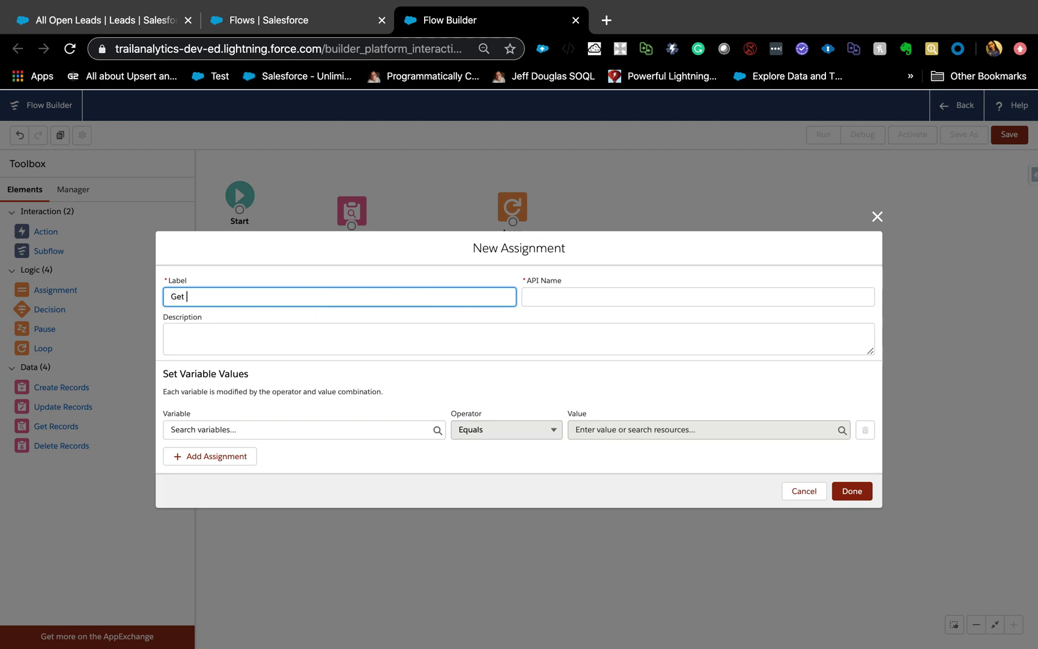
pyautogui.press('BackSpace')
pyautogui.press('BackSpace')
pyautogui.press('BackSpace')
pyautogui.write('Assign to collection Lead')
pyautogui.click(280, 430)
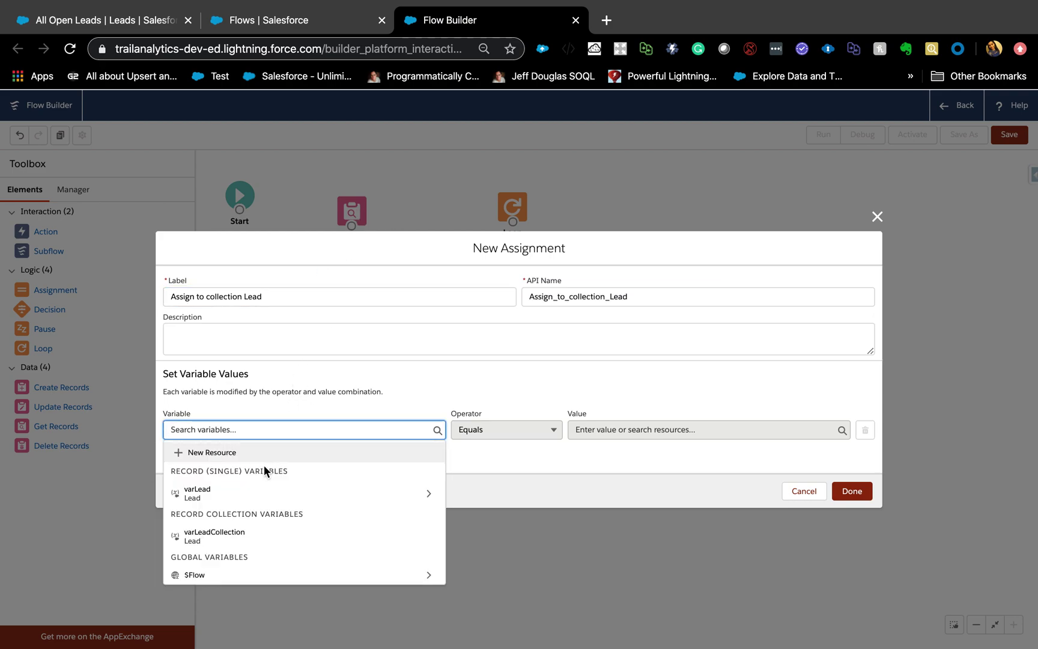
pyautogui.click(211, 453)
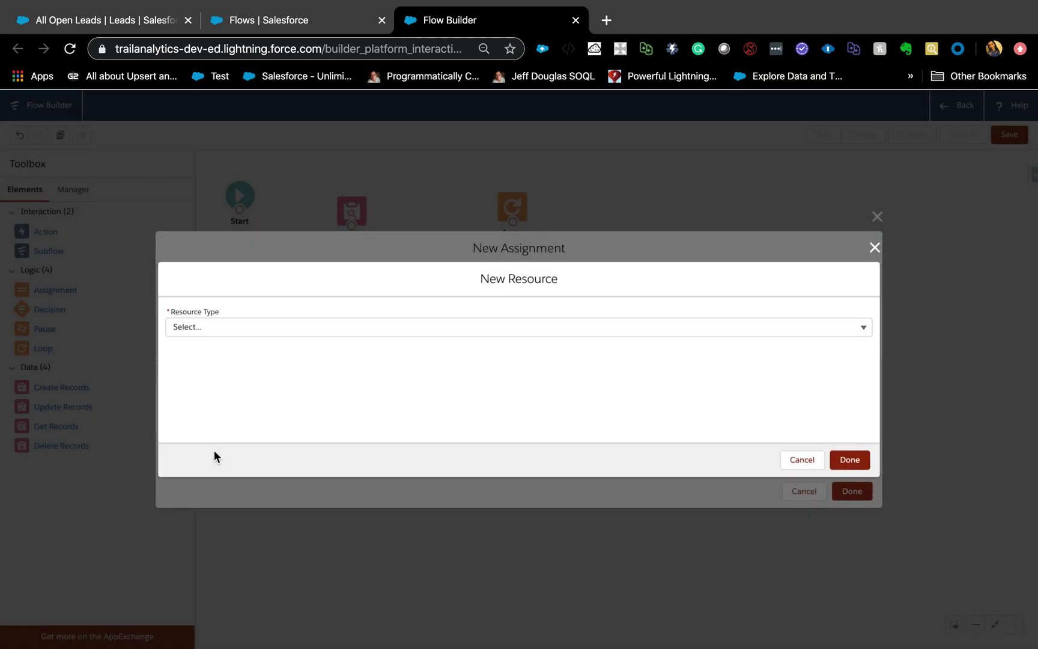
# Create Lead record collection variable varCollectionToUpdatelead with multiple values allowed.
pyautogui.click(225, 324)
pyautogui.click(224, 349)
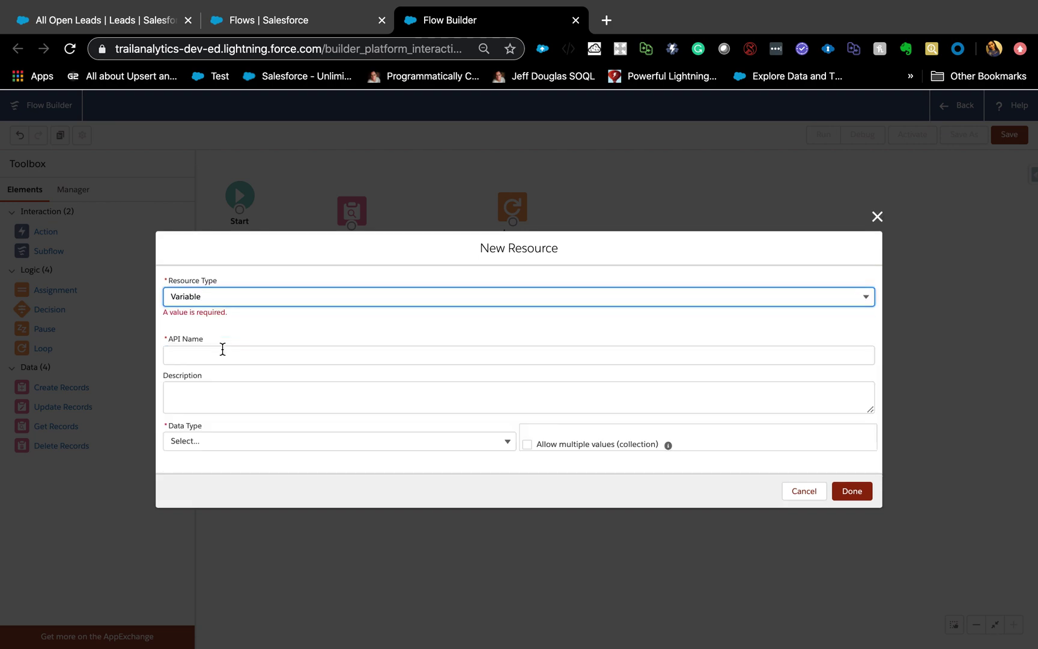
pyautogui.click(243, 353)
pyautogui.write('v')
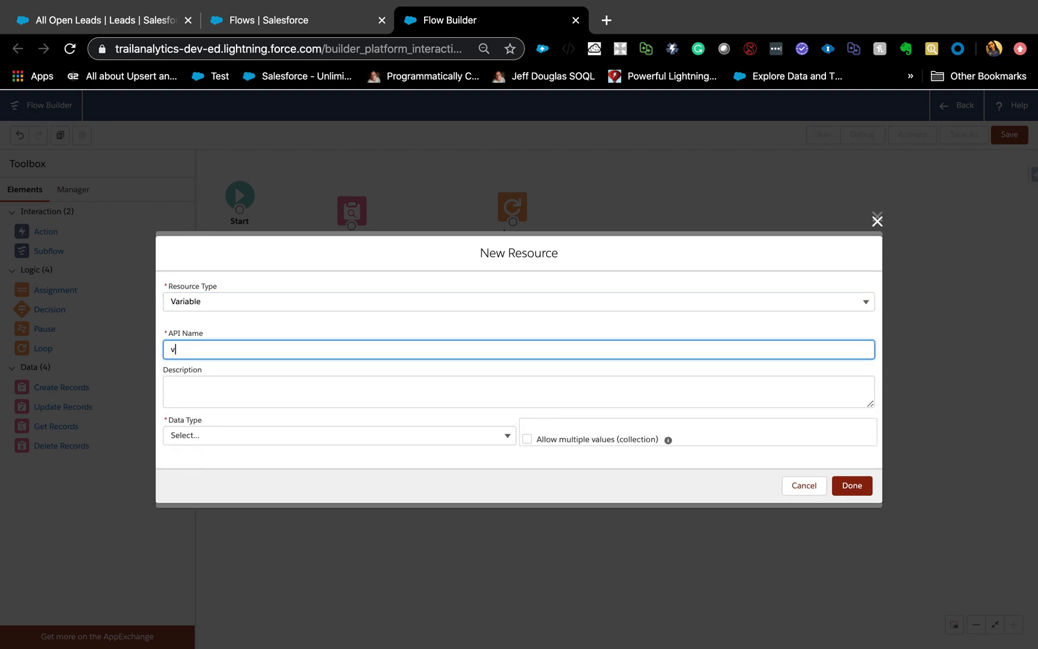
pyautogui.write('arCollectionToUoda')
pyautogui.write('te')
pyautogui.write('datelead')
pyautogui.click(232, 435)
pyautogui.click(238, 251)
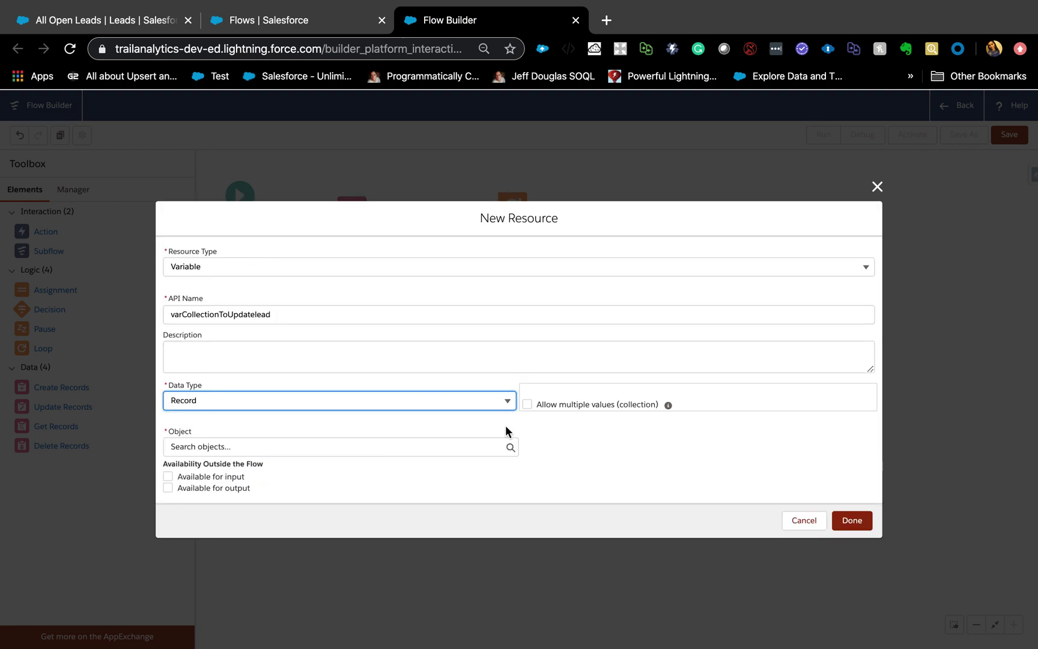
pyautogui.click(525, 405)
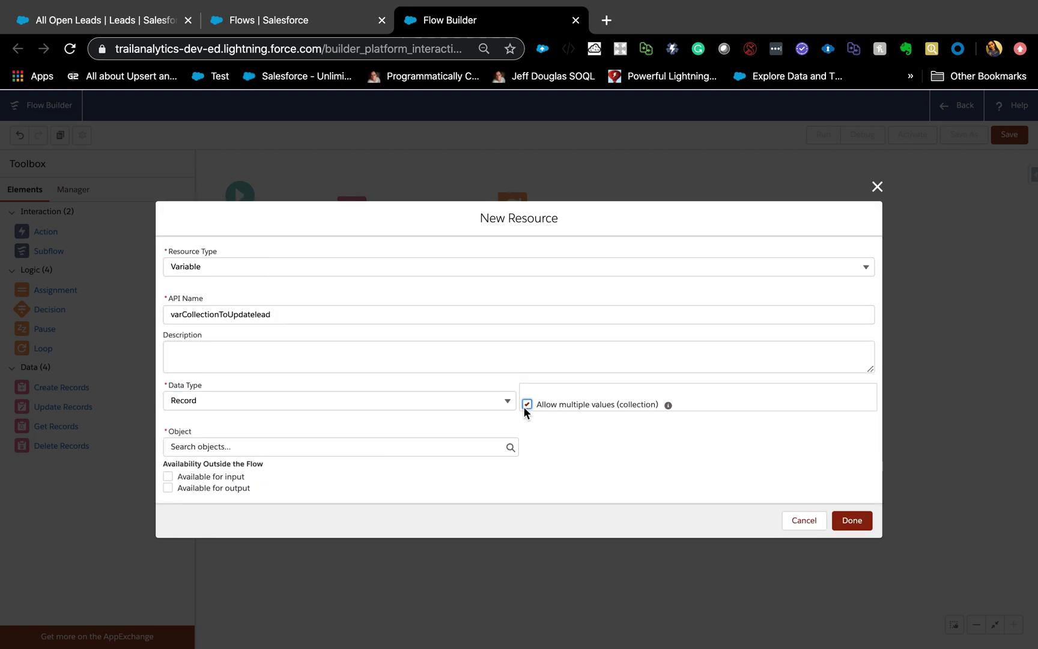
pyautogui.click(420, 453)
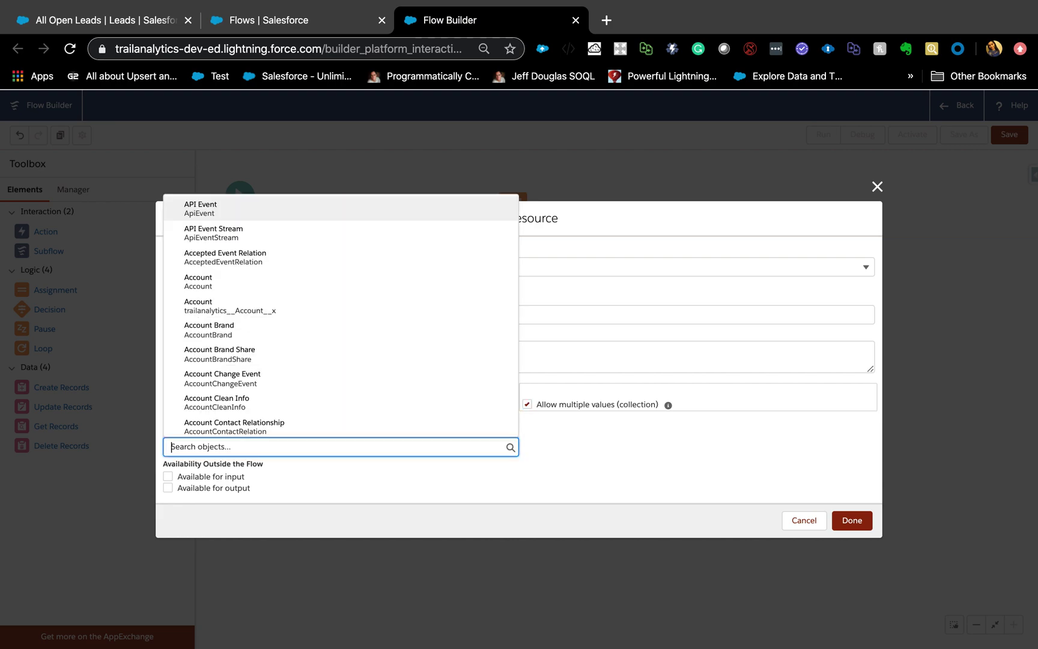
pyautogui.write('lead')
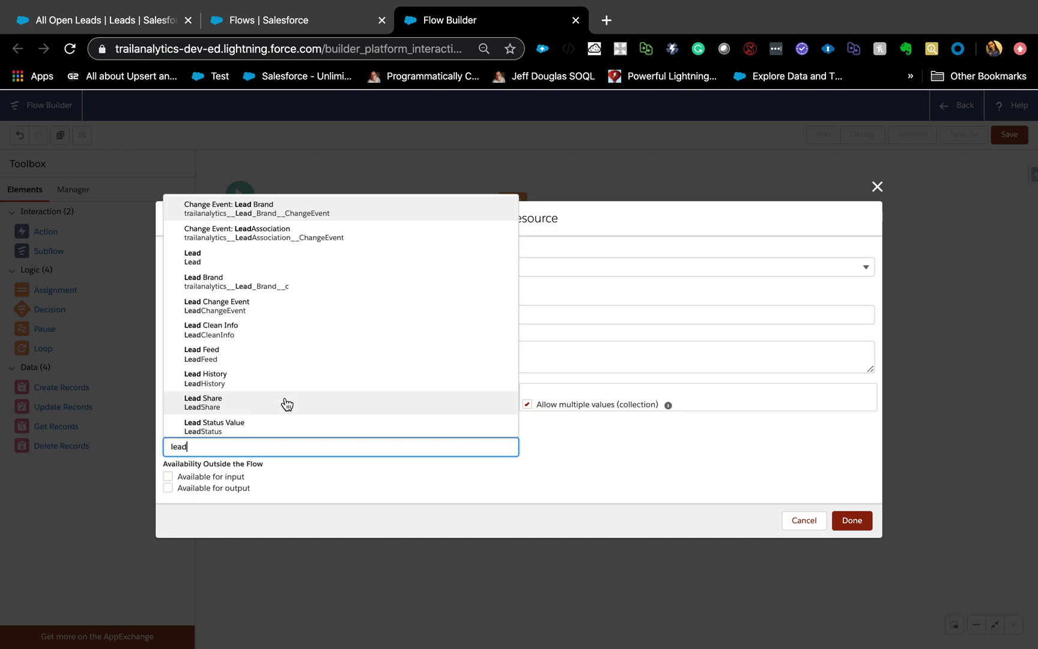
pyautogui.click(214, 258)
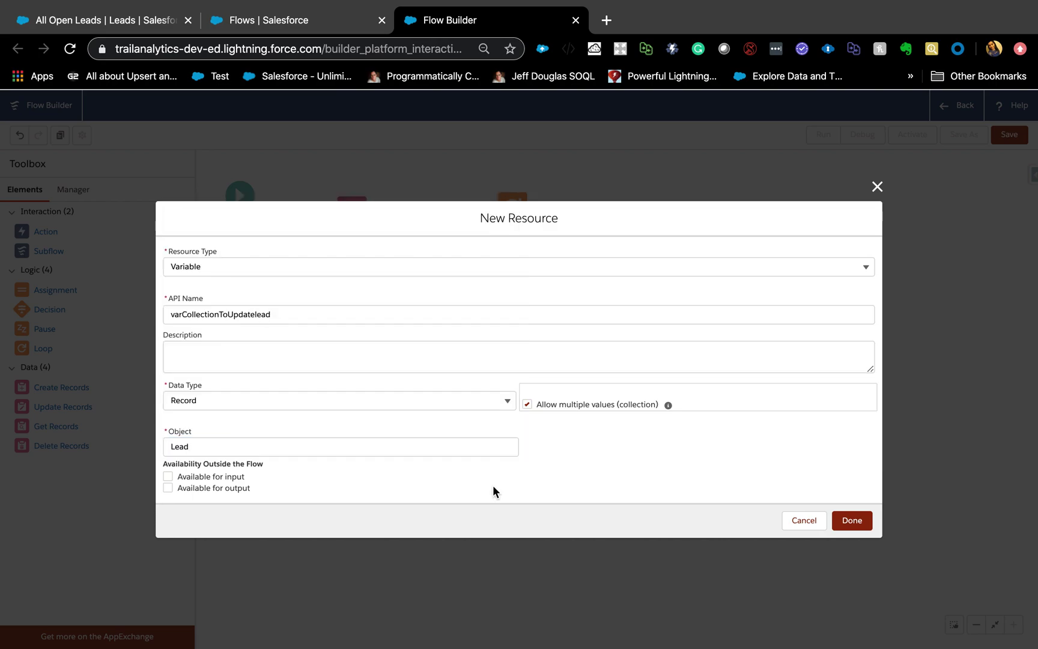
pyautogui.click(841, 520)
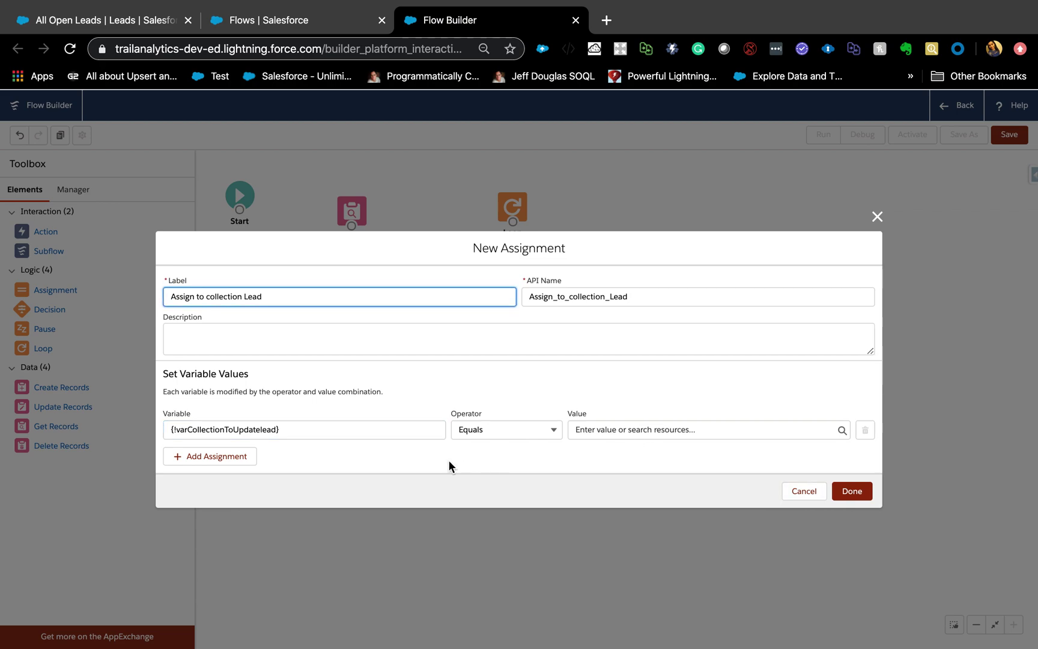
# Set the operator to Add with value {!varLead} and save the assignment.
pyautogui.click(548, 430)
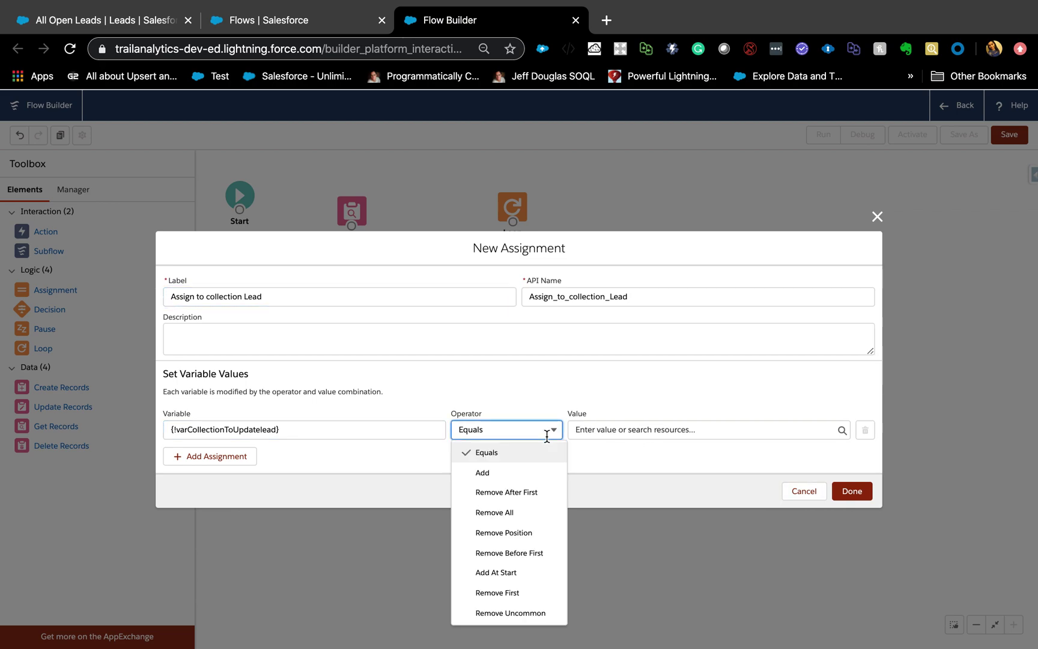
pyautogui.click(505, 473)
pyautogui.click(644, 424)
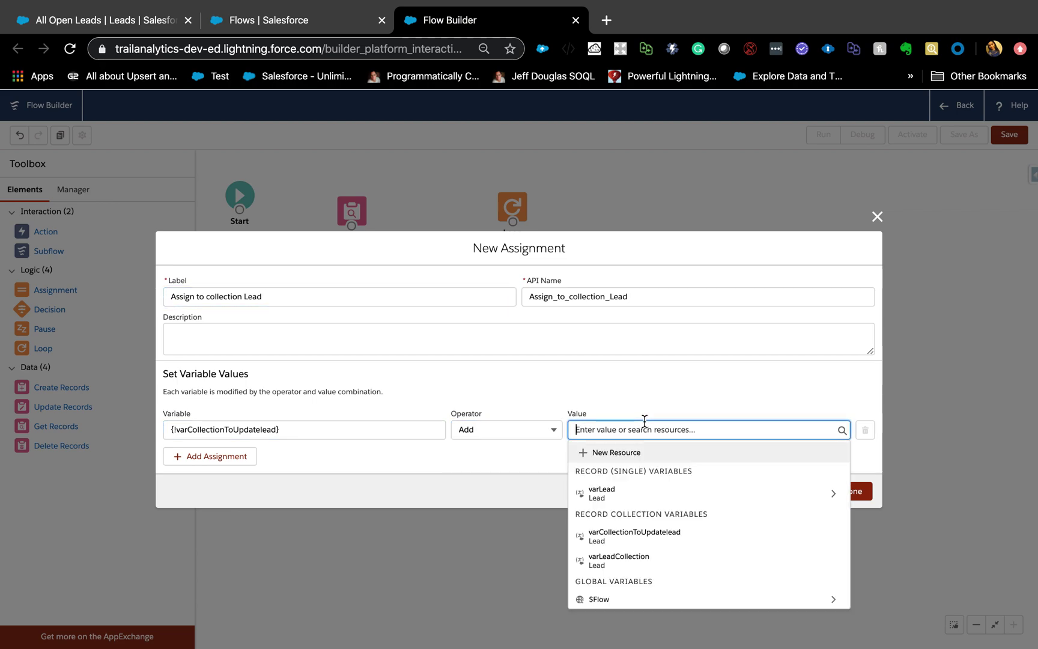
pyautogui.click(604, 494)
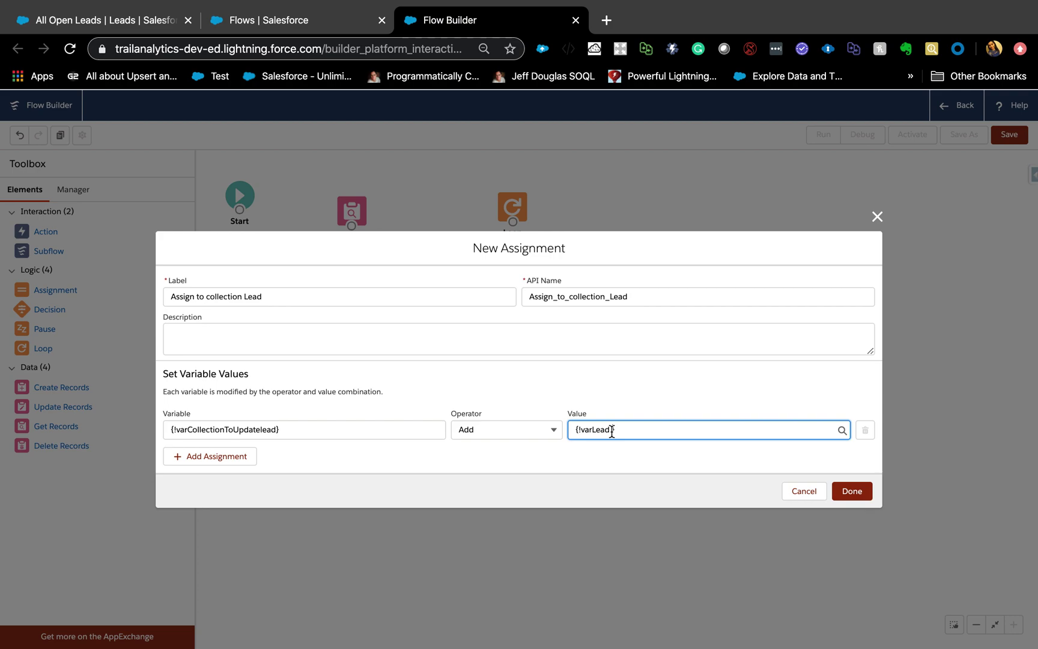
pyautogui.press('BackSpace')
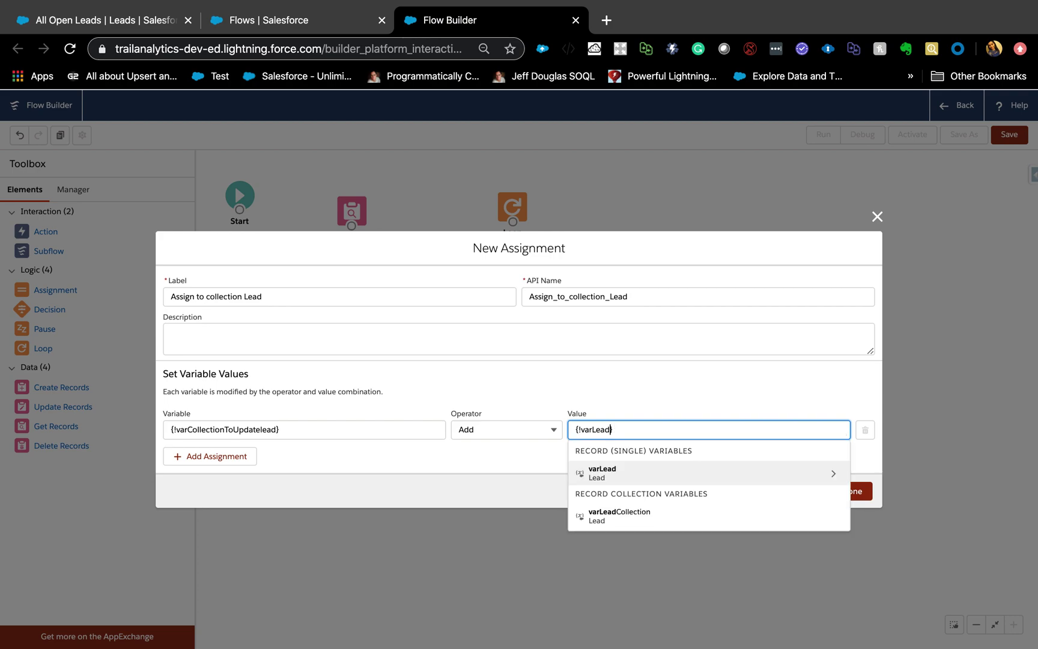
pyautogui.click(626, 399)
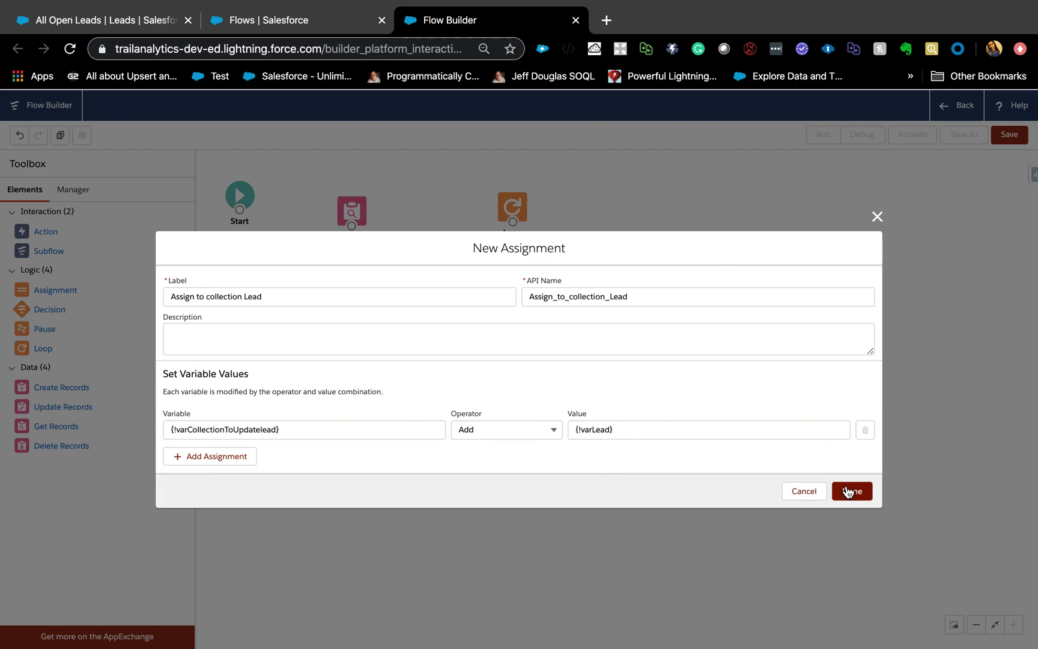
pyautogui.click(847, 491)
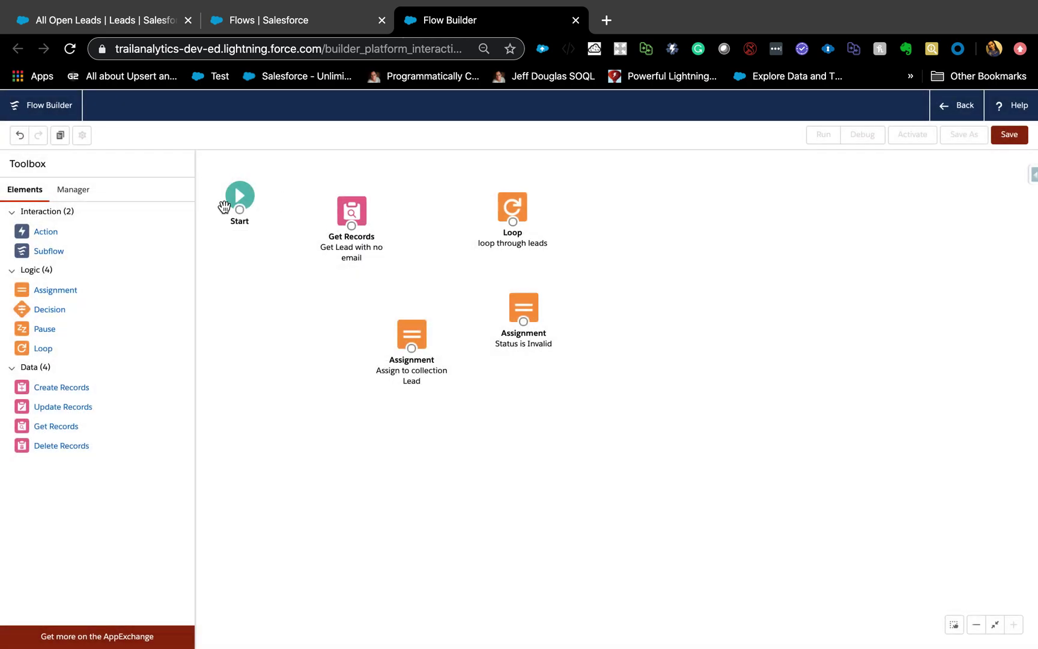
# Connect Start to Get Records and Loop to Status is Invalid for each item.
pyautogui.moveTo(239, 210); pyautogui.dragTo(524, 327)
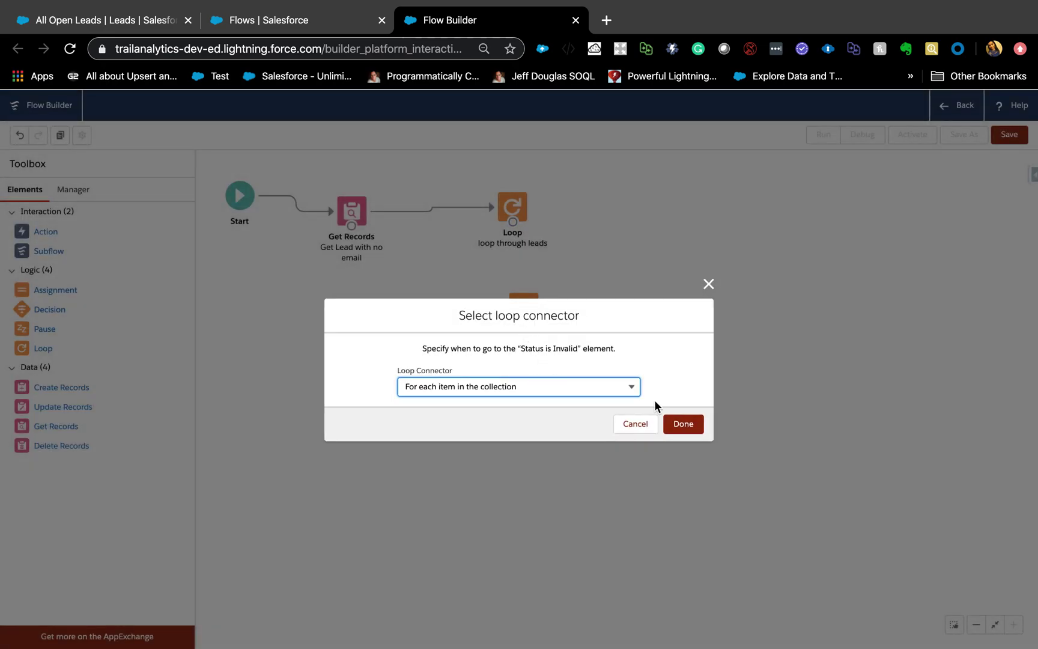
pyautogui.click(686, 429)
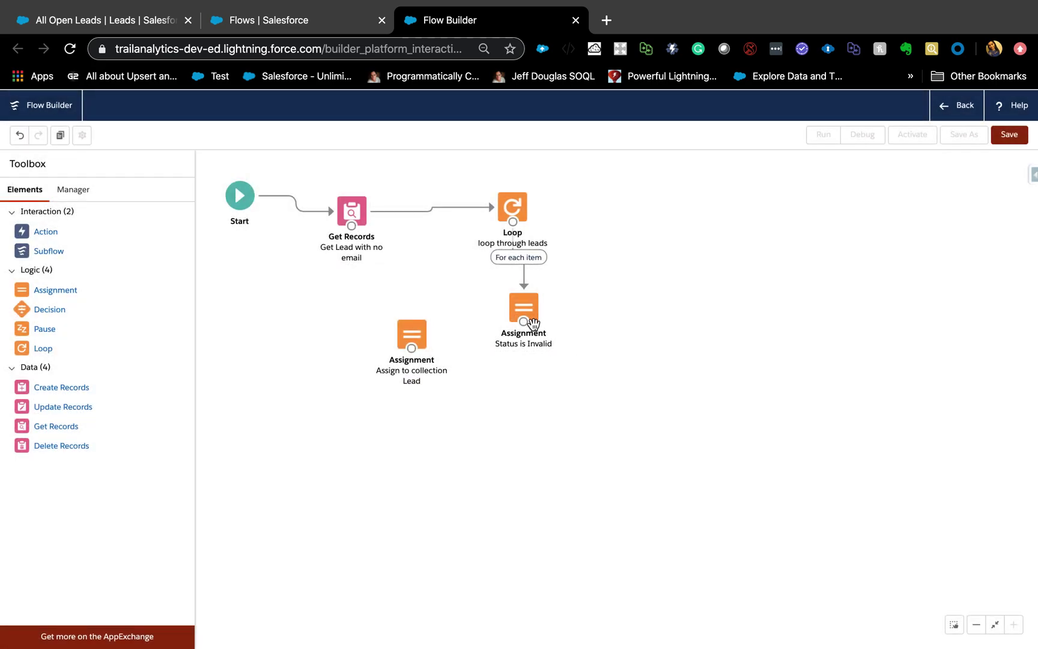
pyautogui.moveTo(528, 312); pyautogui.dragTo(355, 228)
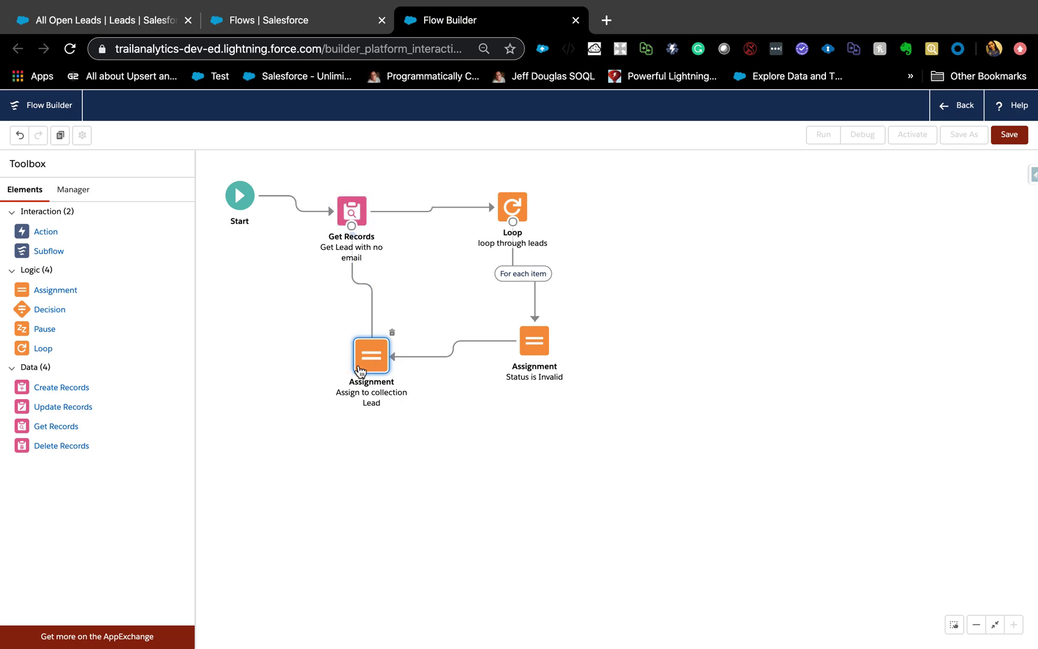
# Line up Loop, Status is Invalid and Assign to collection, then add an Update Records element.
pyautogui.moveTo(371, 354); pyautogui.dragTo(445, 367)
pyautogui.moveTo(512, 207); pyautogui.dragTo(693, 220)
pyautogui.moveTo(538, 349); pyautogui.dragTo(711, 349)
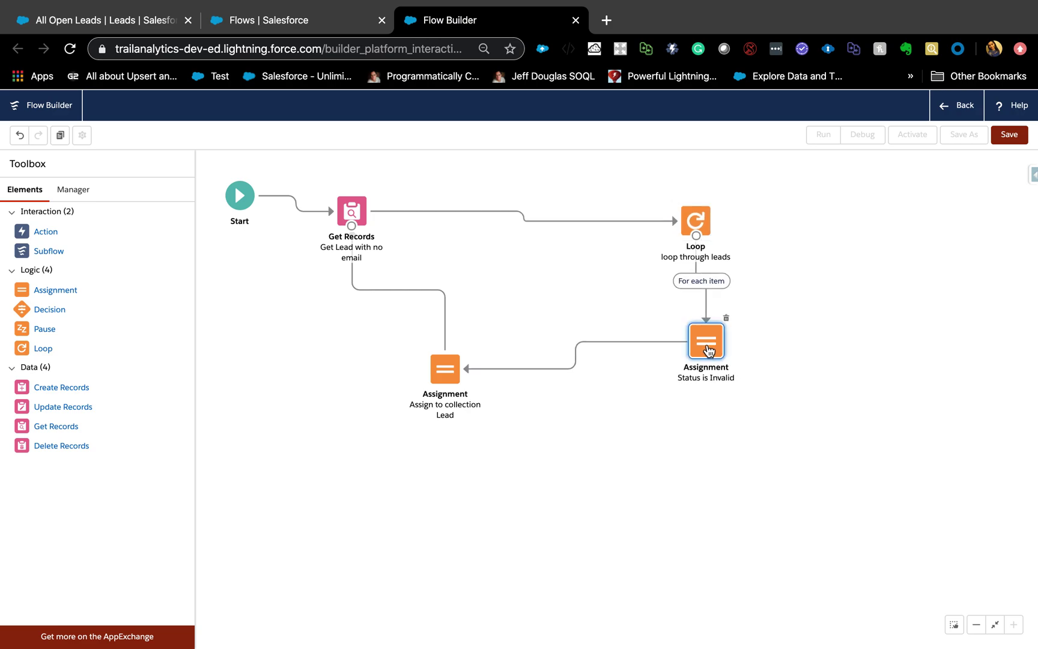
pyautogui.moveTo(448, 373); pyautogui.dragTo(622, 361)
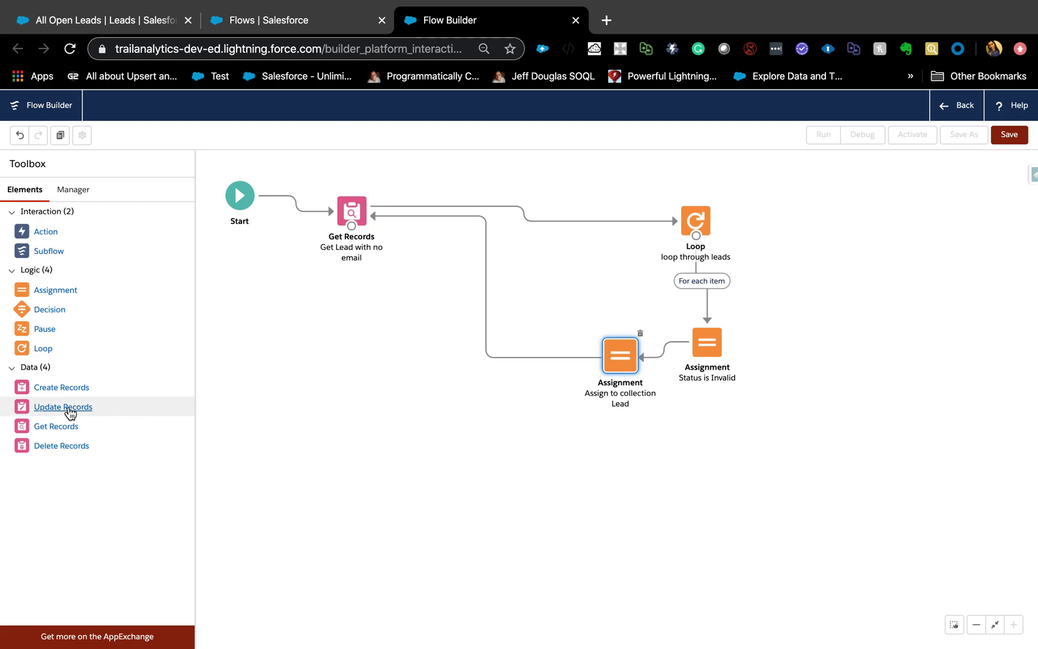
pyautogui.moveTo(70, 408); pyautogui.dragTo(350, 301)
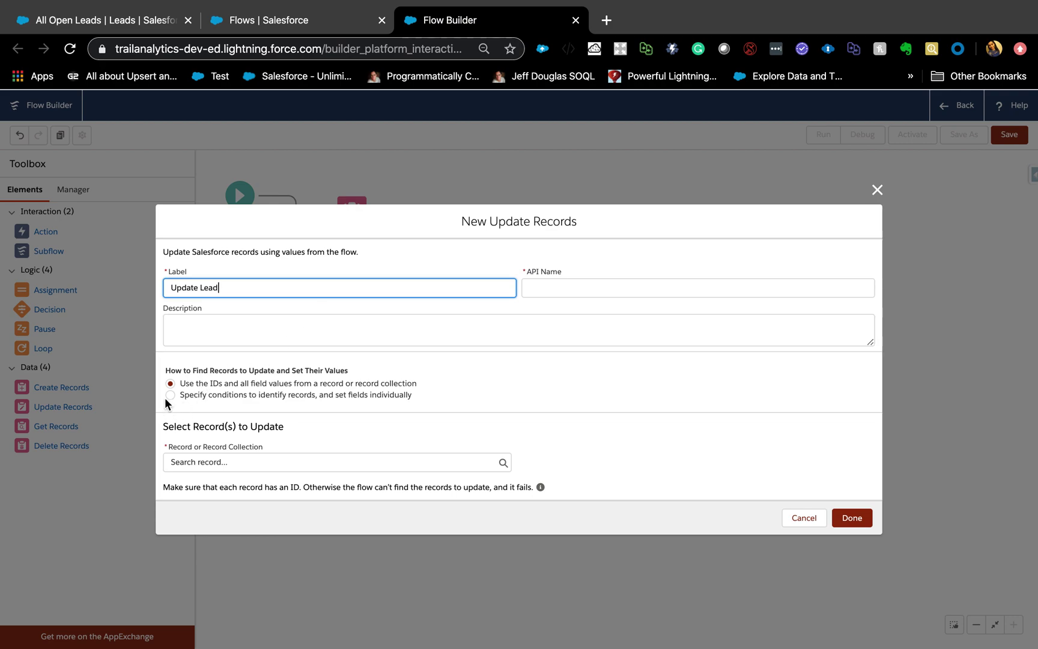
# Set the Update Lead element to update records in varCollectionToUpdatelead and save it.
pyautogui.click(198, 461)
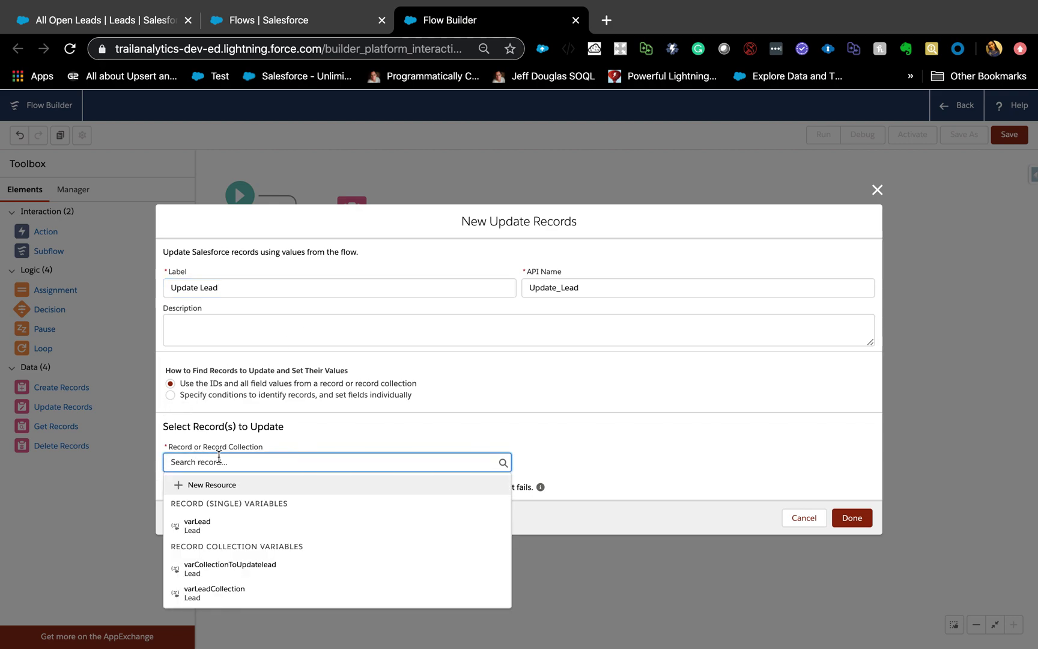
pyautogui.click(329, 447)
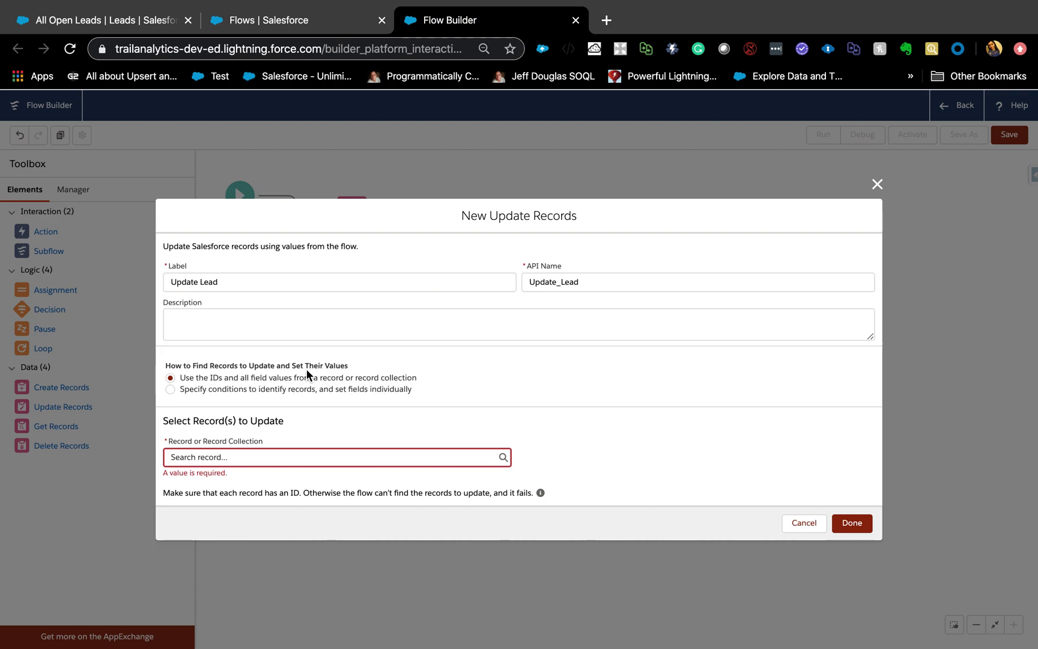
pyautogui.click(262, 457)
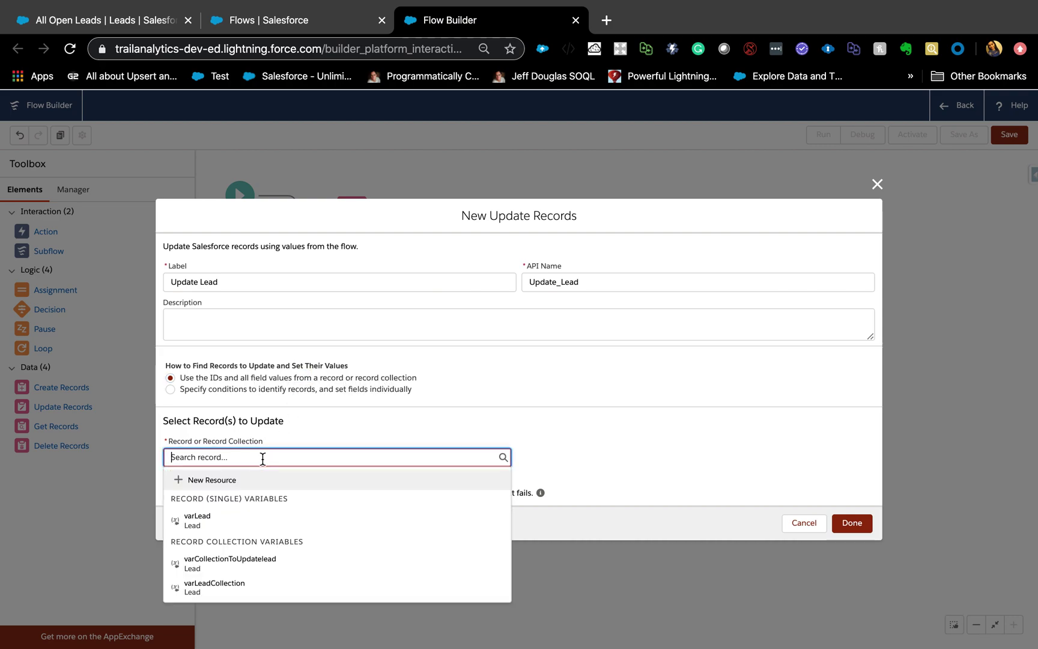
pyautogui.click(234, 567)
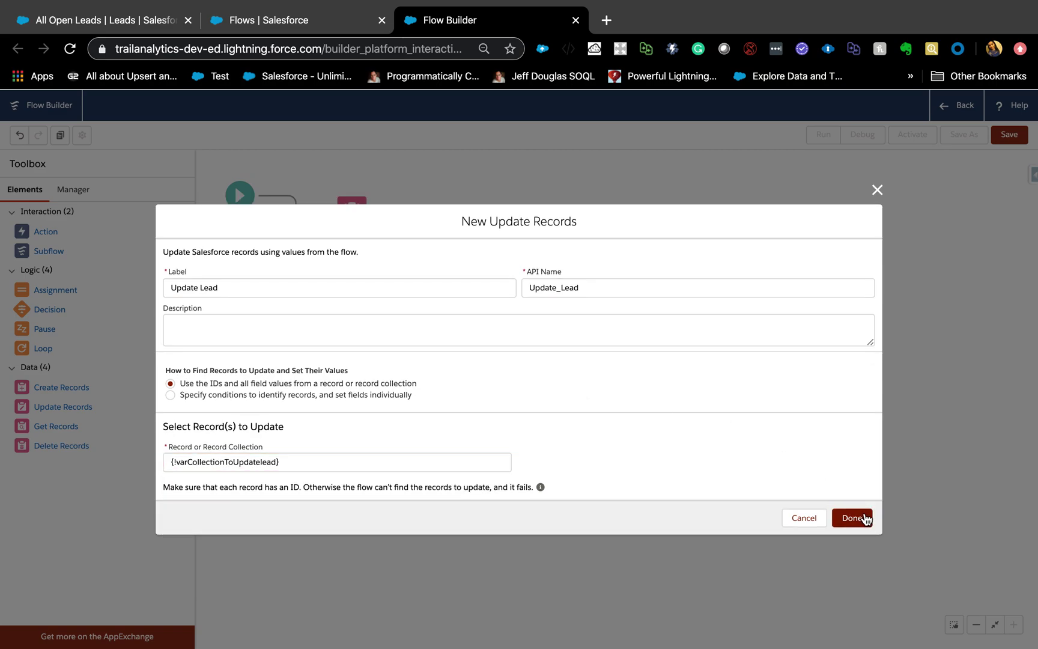
pyautogui.click(853, 518)
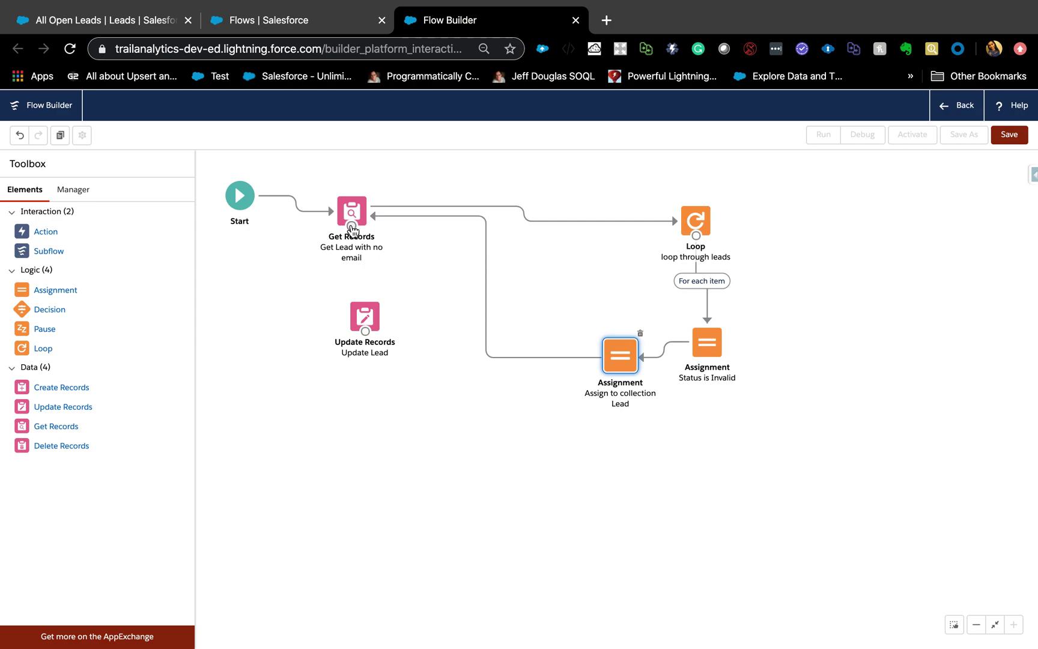
# Remove the connector back to Get Records and connect Assign to collection back to the Loop.
pyautogui.moveTo(352, 229); pyautogui.dragTo(394, 473)
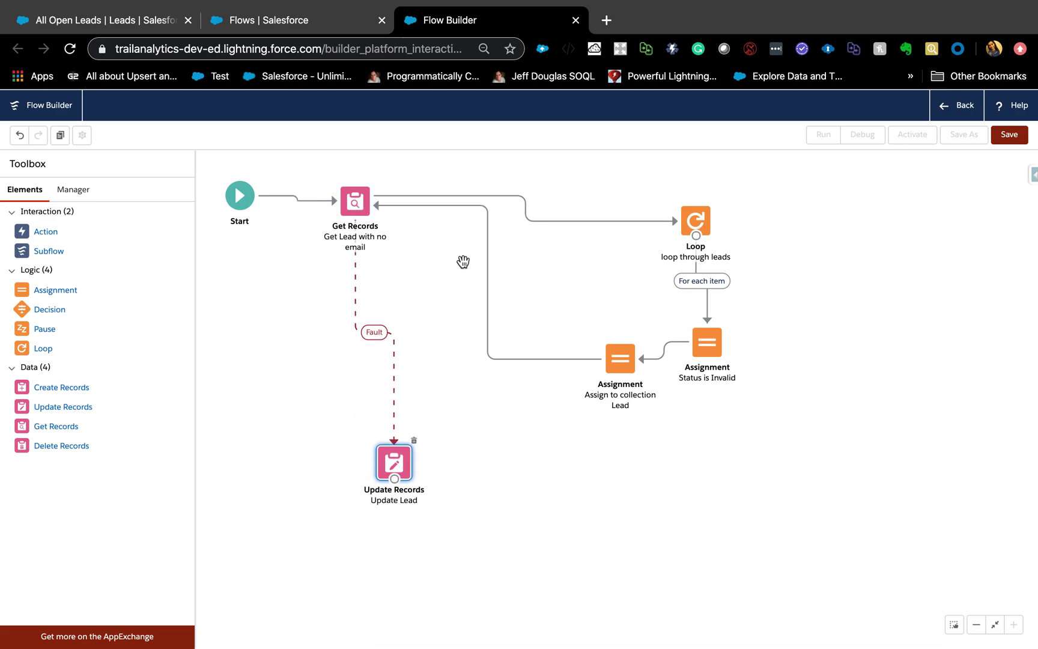
pyautogui.click(488, 284)
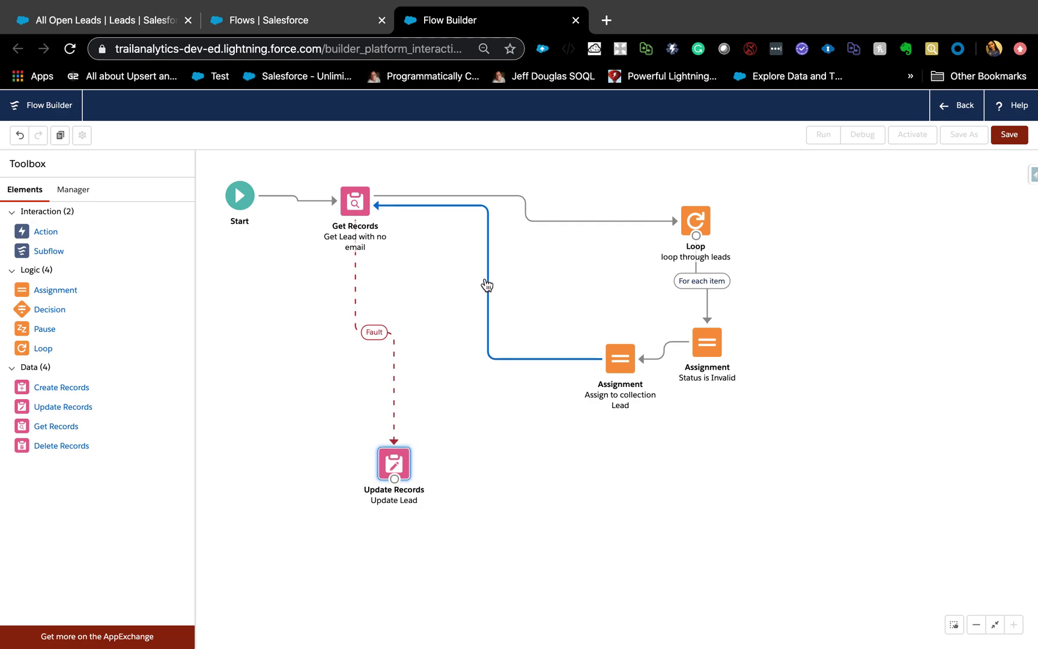
pyautogui.press('Delete')
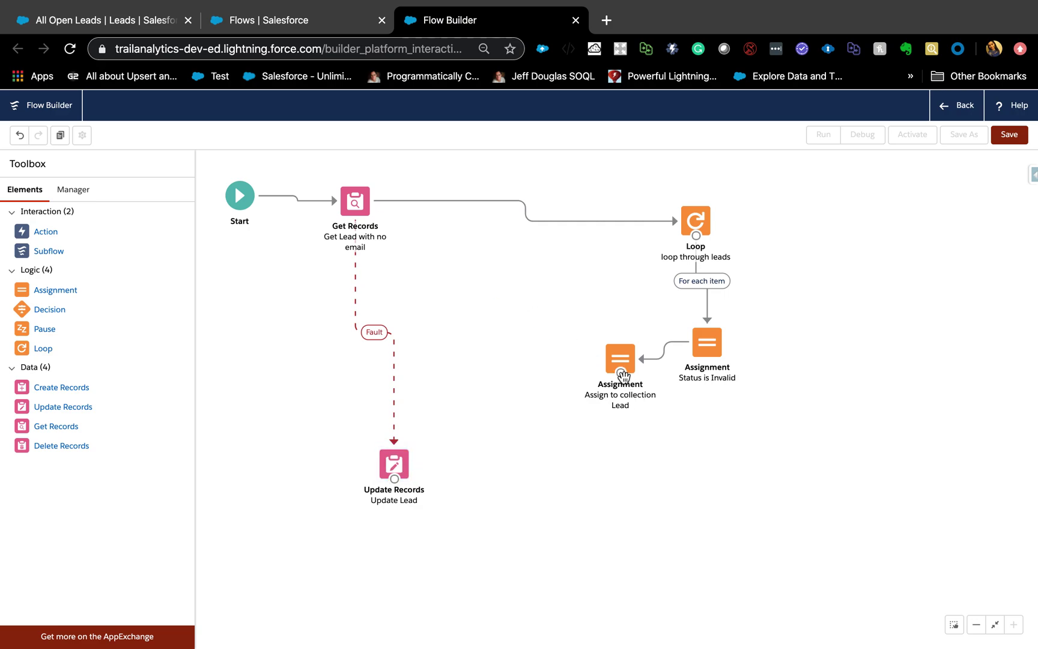
pyautogui.moveTo(621, 375); pyautogui.dragTo(697, 237)
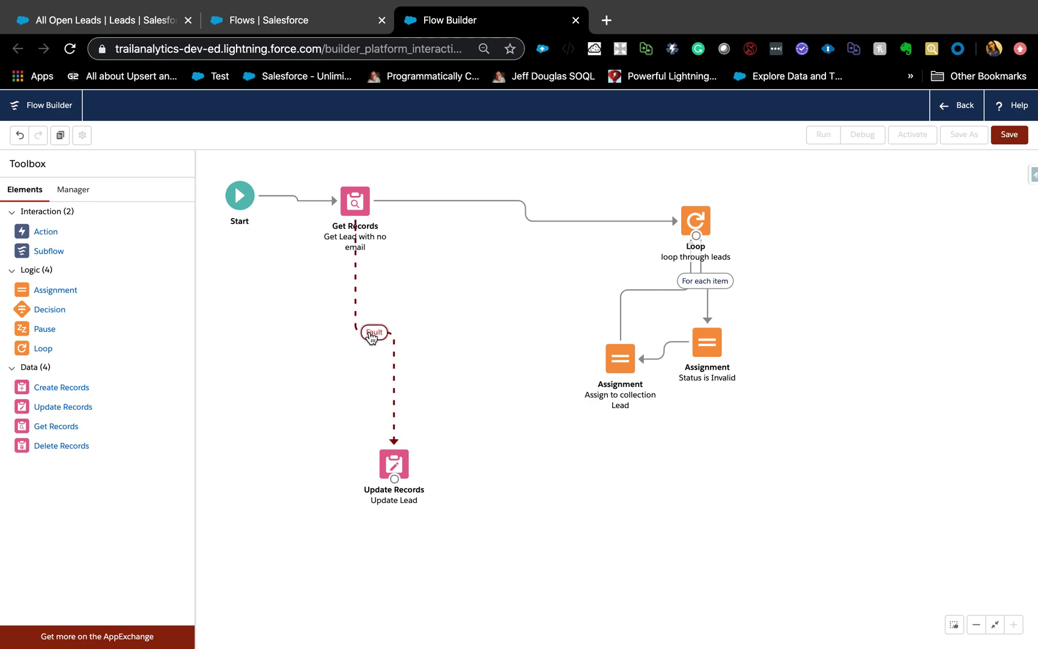
# Delete the Get Records fault connector and run Update Records from the Loop's After Last Item path.
pyautogui.click(373, 334)
pyautogui.press('Delete')
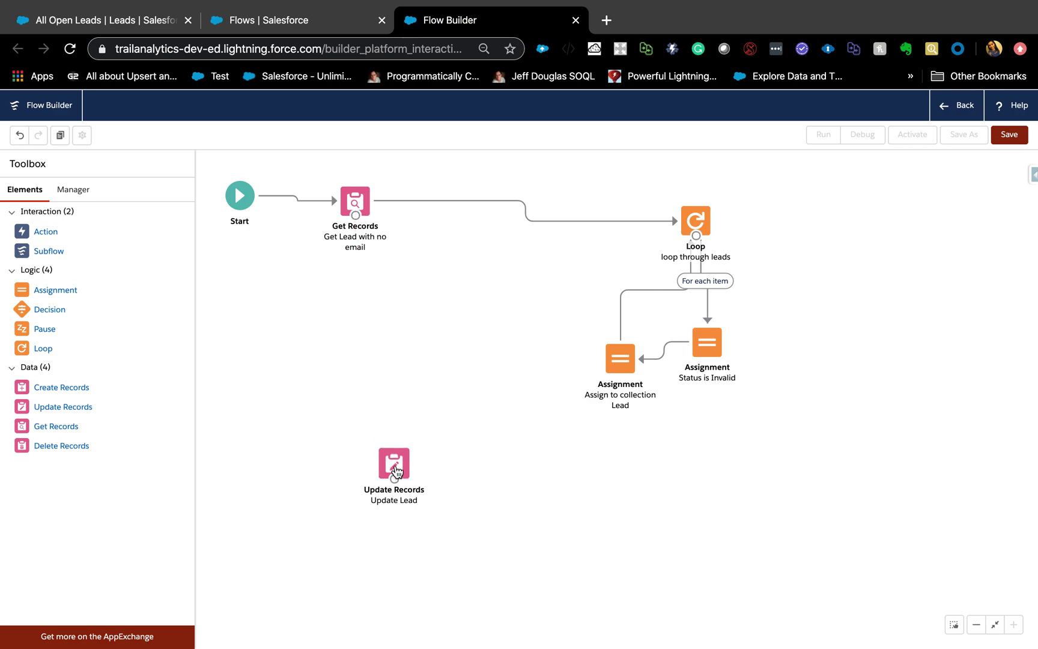
pyautogui.moveTo(385, 468); pyautogui.dragTo(815, 224)
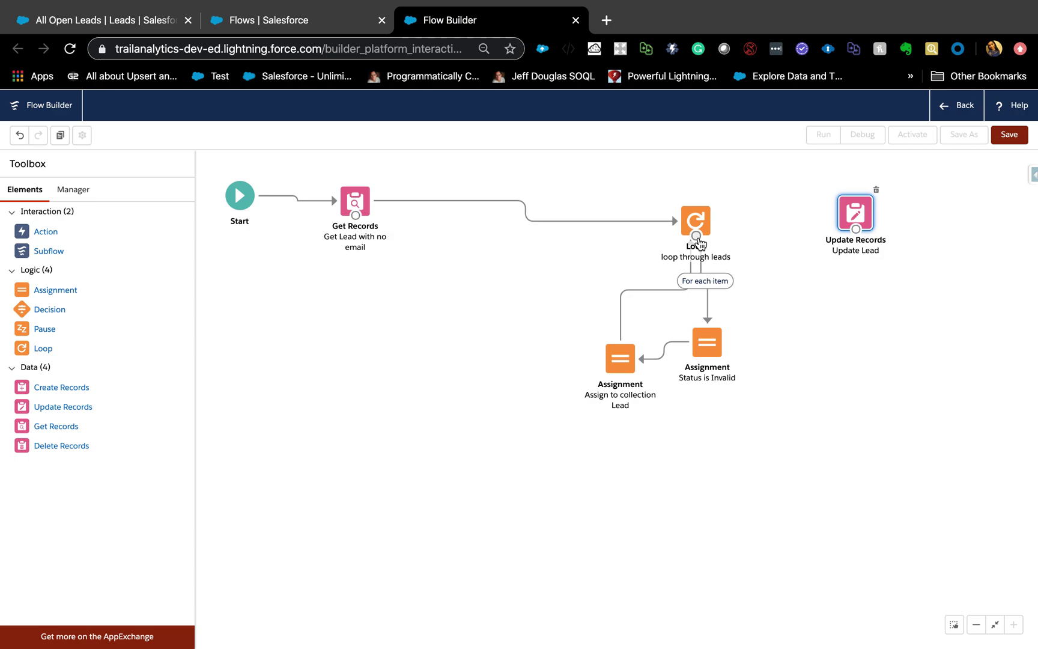
pyautogui.moveTo(696, 235); pyautogui.dragTo(865, 253)
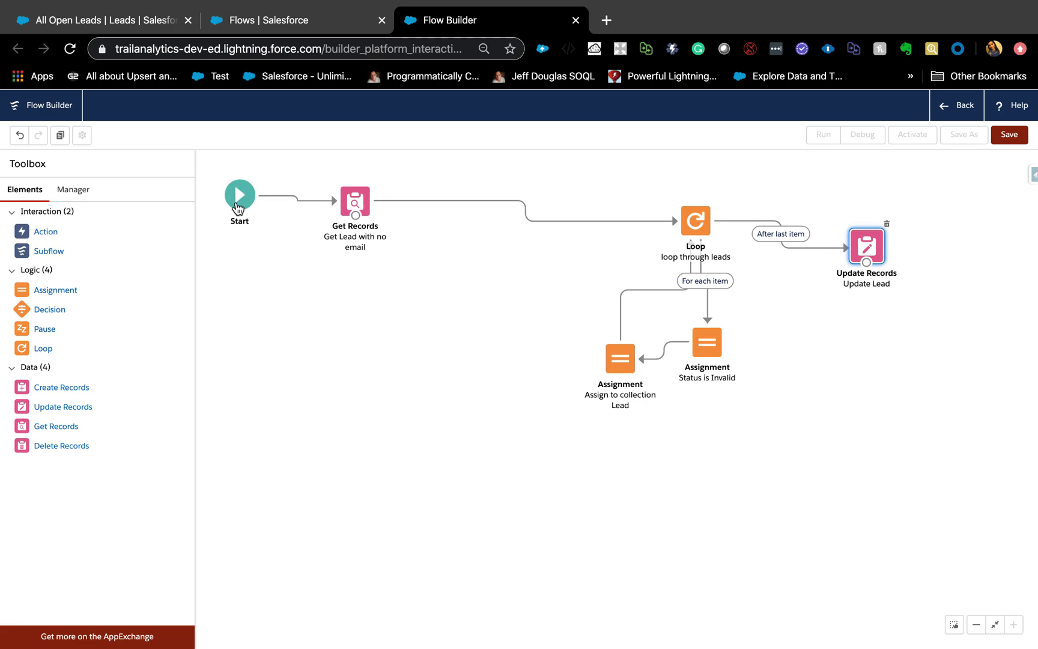
pyautogui.click(239, 208)
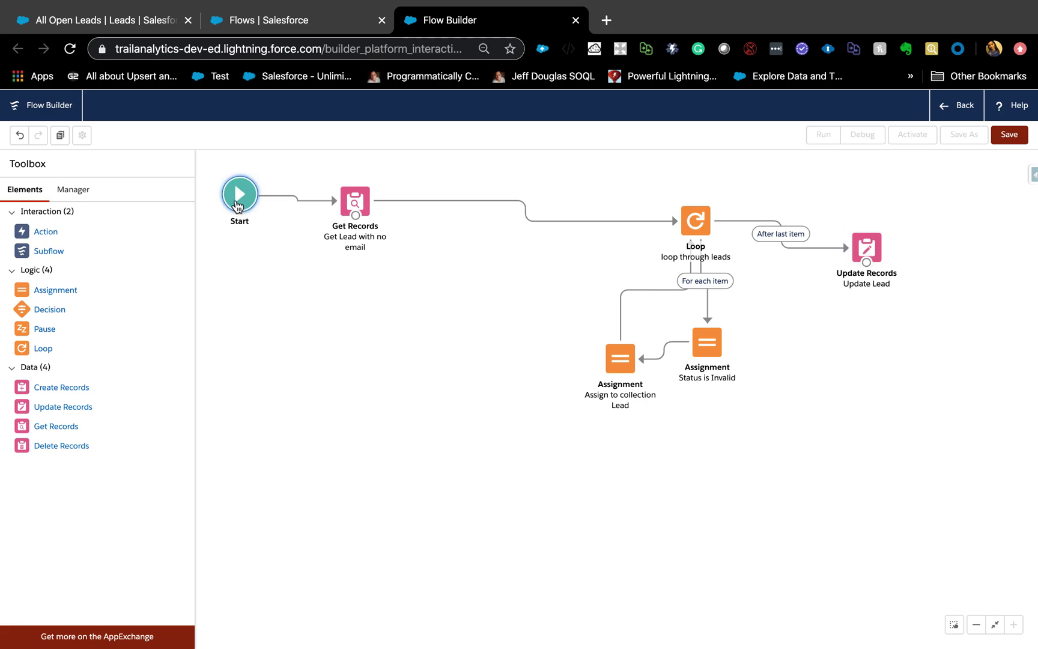
# Make the Start element a scheduled trigger with start date Jan 12, 2020.
pyautogui.doubleClick(237, 206)
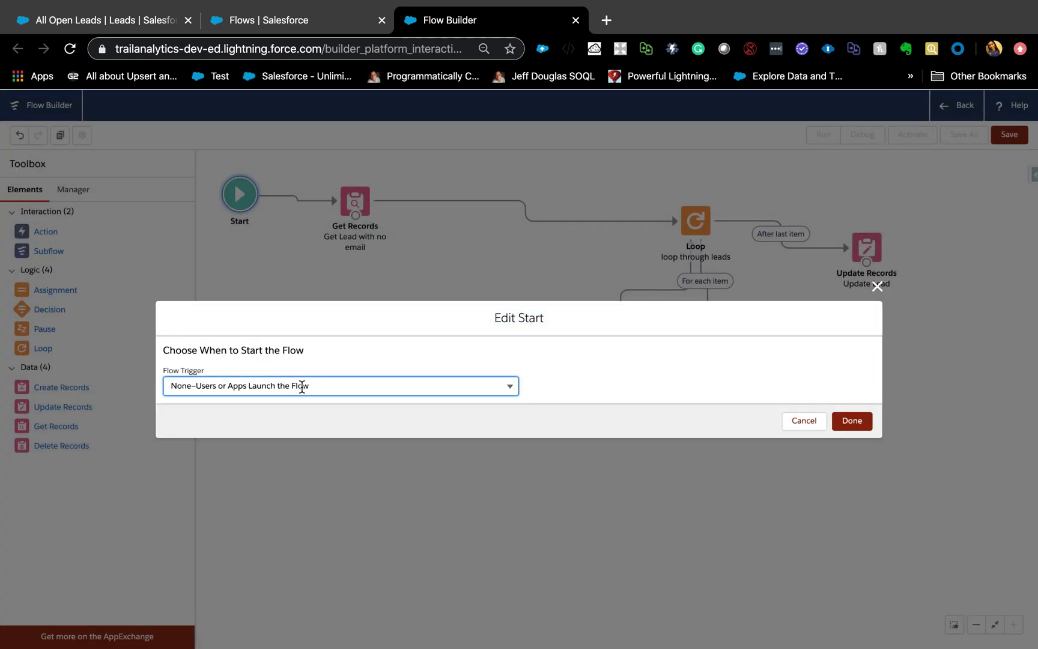
pyautogui.click(302, 386)
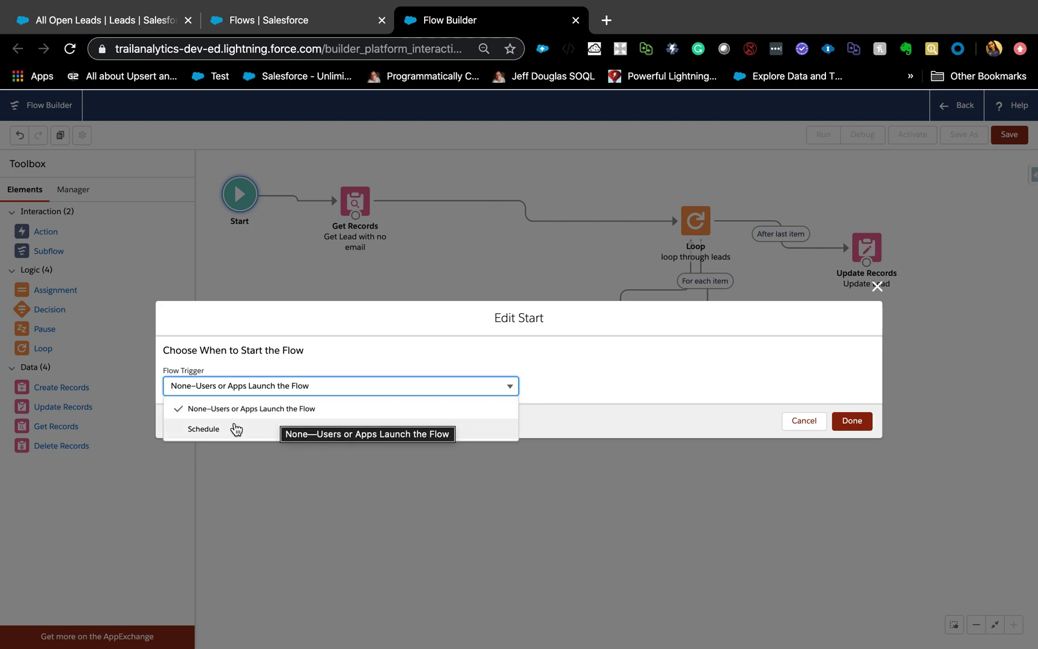
pyautogui.click(203, 429)
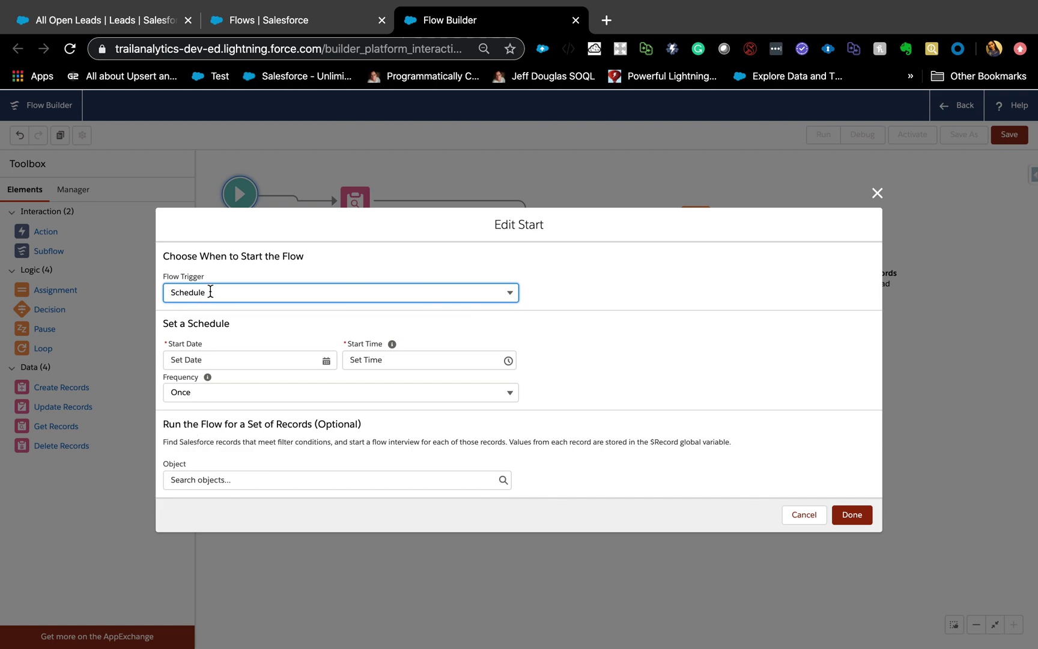
pyautogui.click(231, 362)
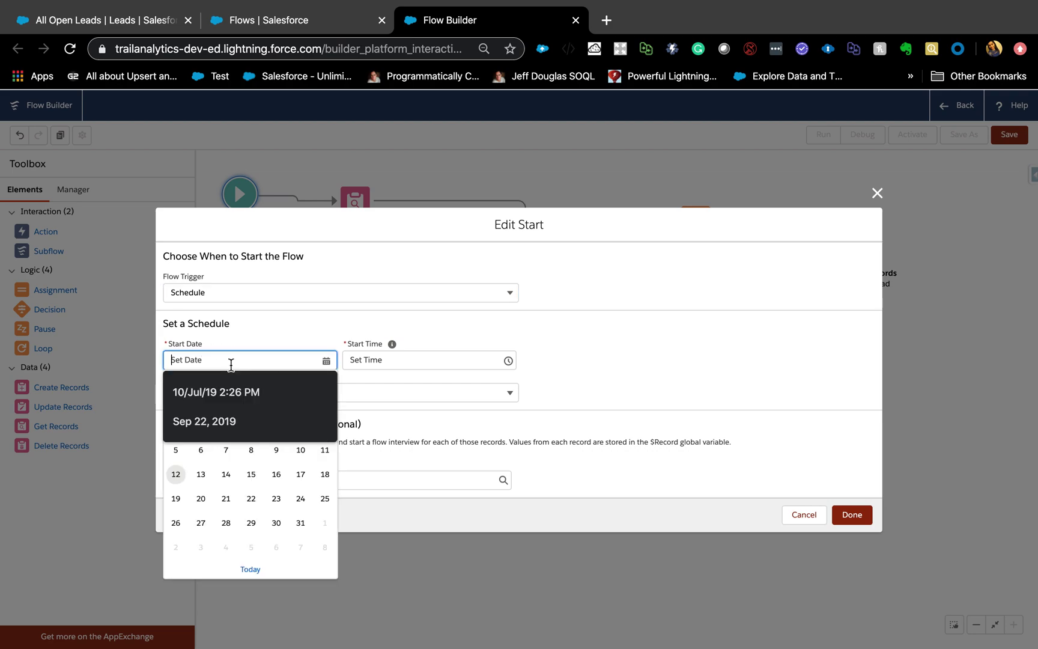
pyautogui.click(226, 498)
pyautogui.click(228, 363)
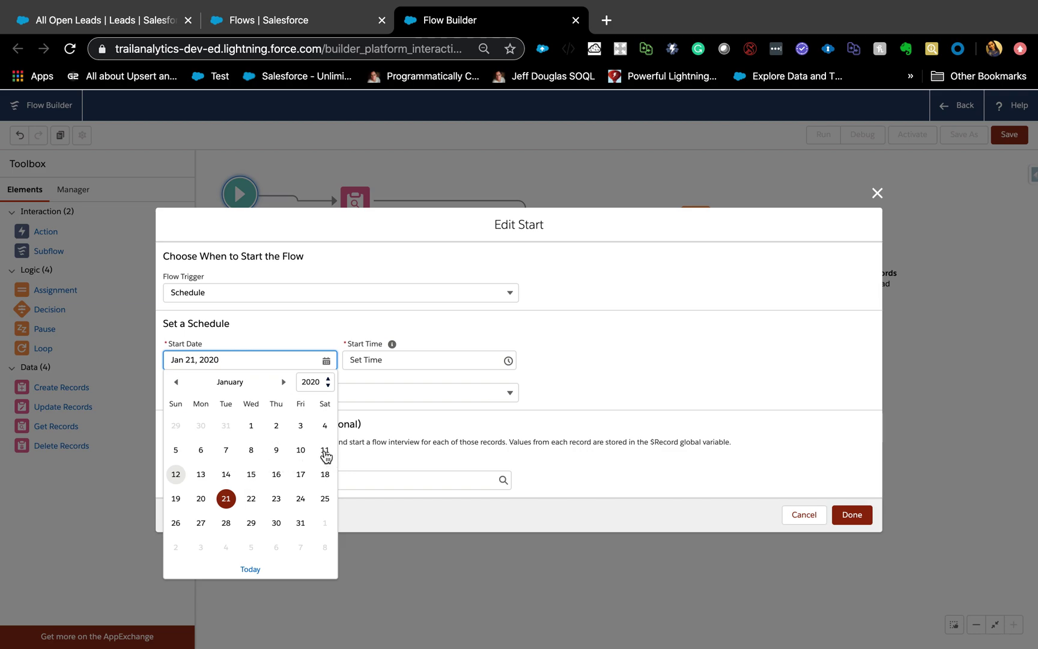
pyautogui.click(174, 474)
# Set the schedule's start time to 7:15 PM.
pyautogui.click(399, 361)
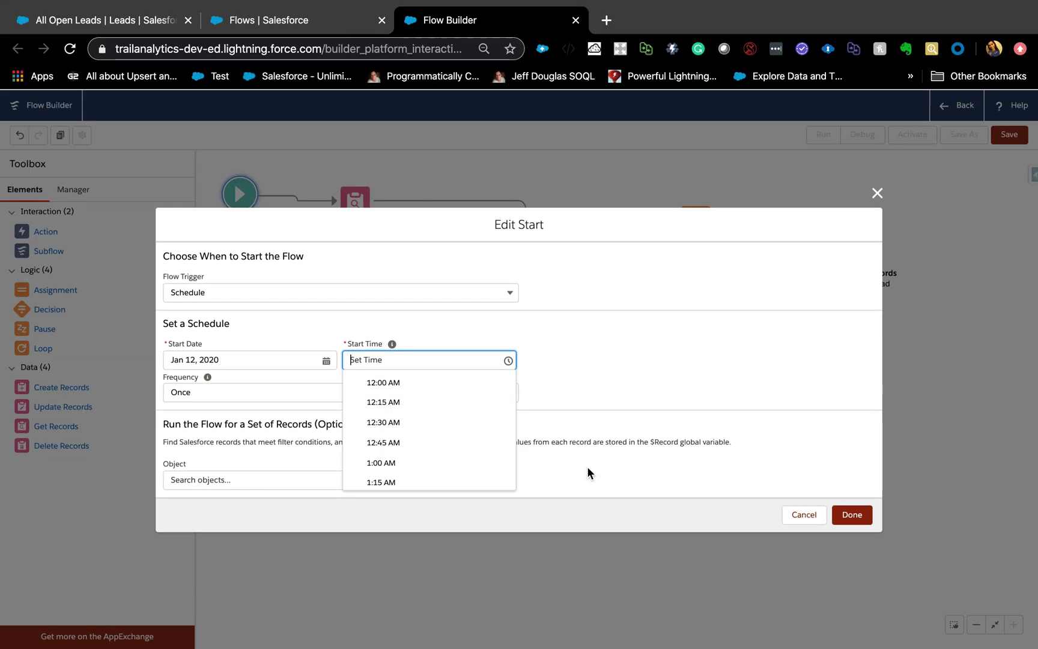
pyautogui.scroll(-3, 369, 428)
pyautogui.scroll(-15, 368, 428)
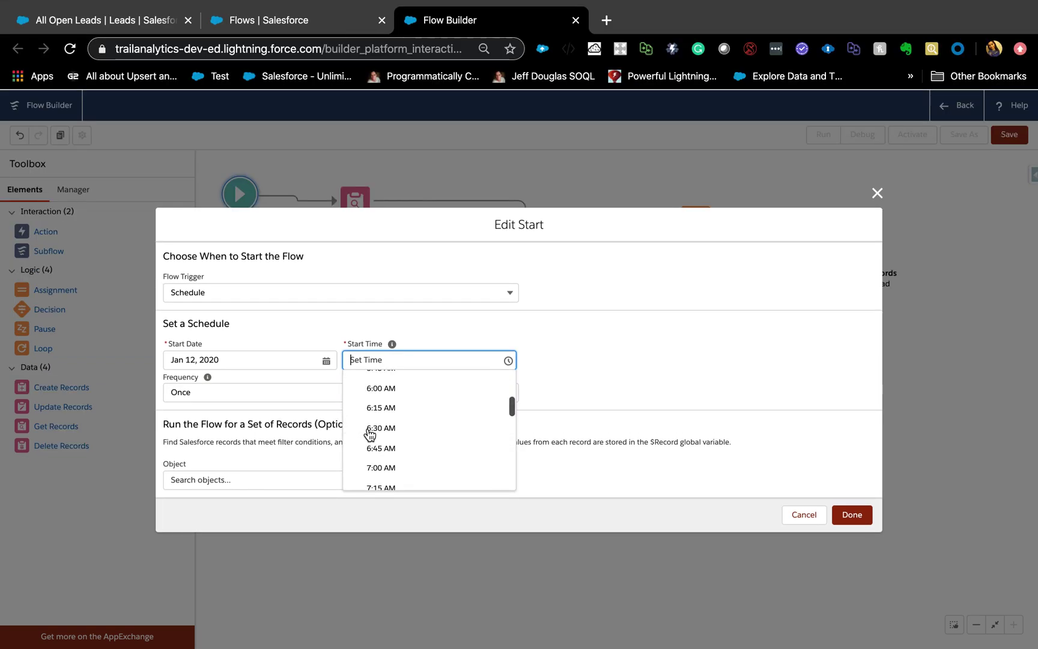
pyautogui.click(377, 447)
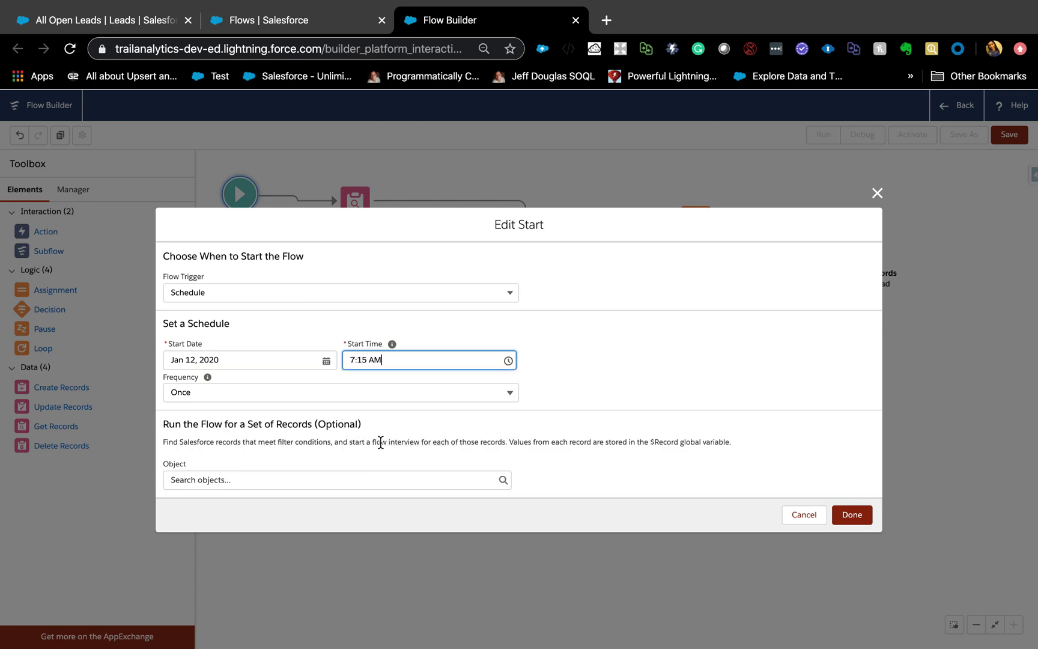
pyautogui.click(374, 360)
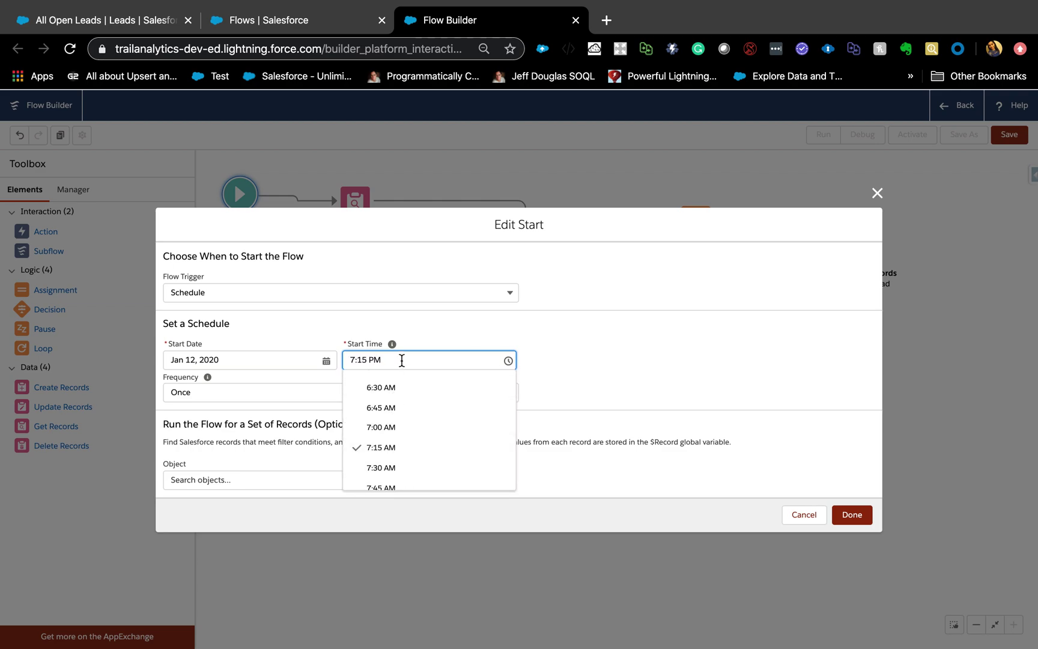
pyautogui.press('Return')
# Set the schedule frequency to Daily and confirm the Start settings.
pyautogui.click(293, 396)
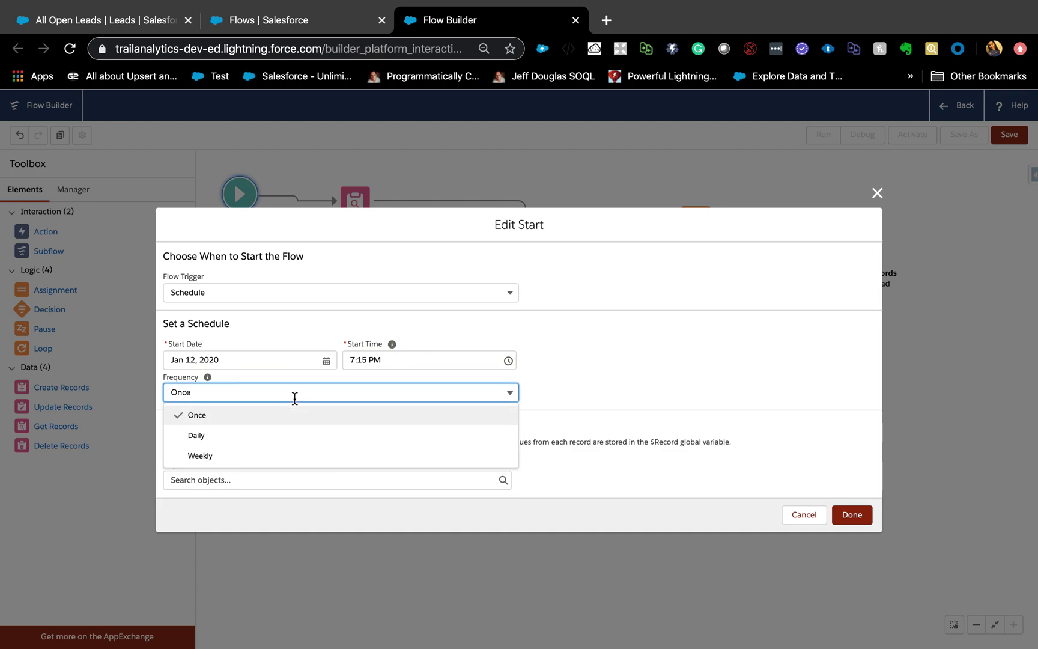
pyautogui.click(276, 436)
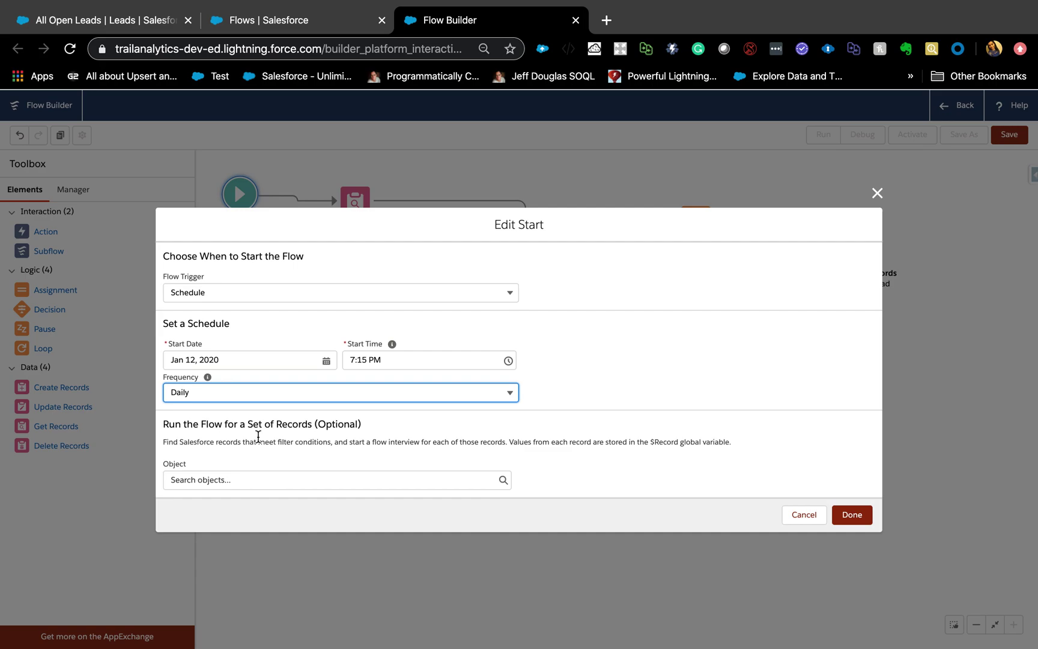
pyautogui.click(288, 482)
pyautogui.click(644, 444)
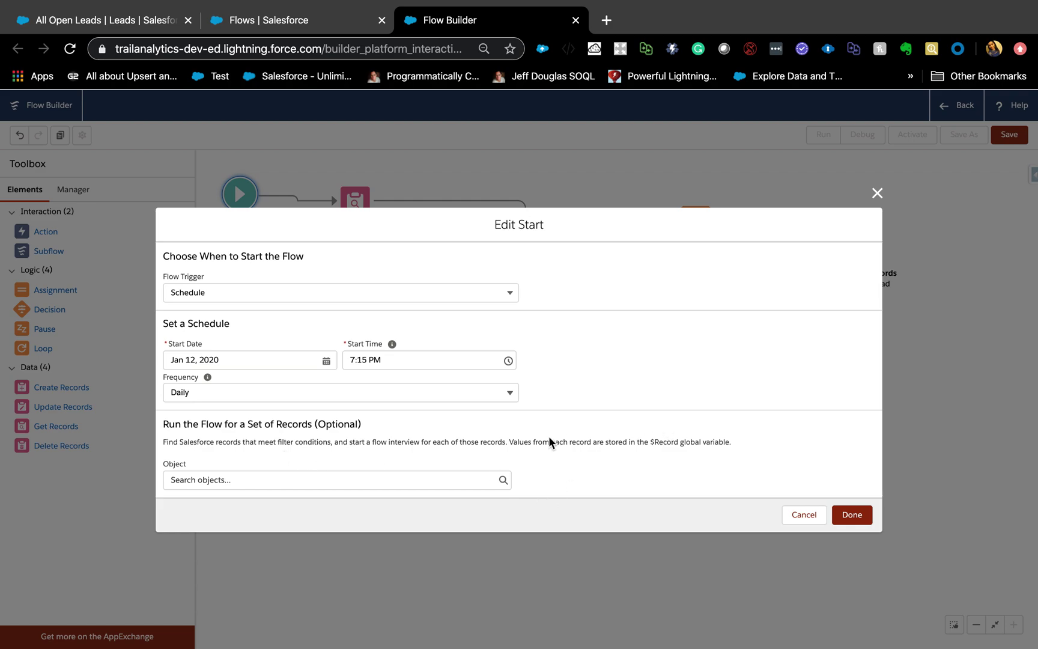
pyautogui.click(859, 522)
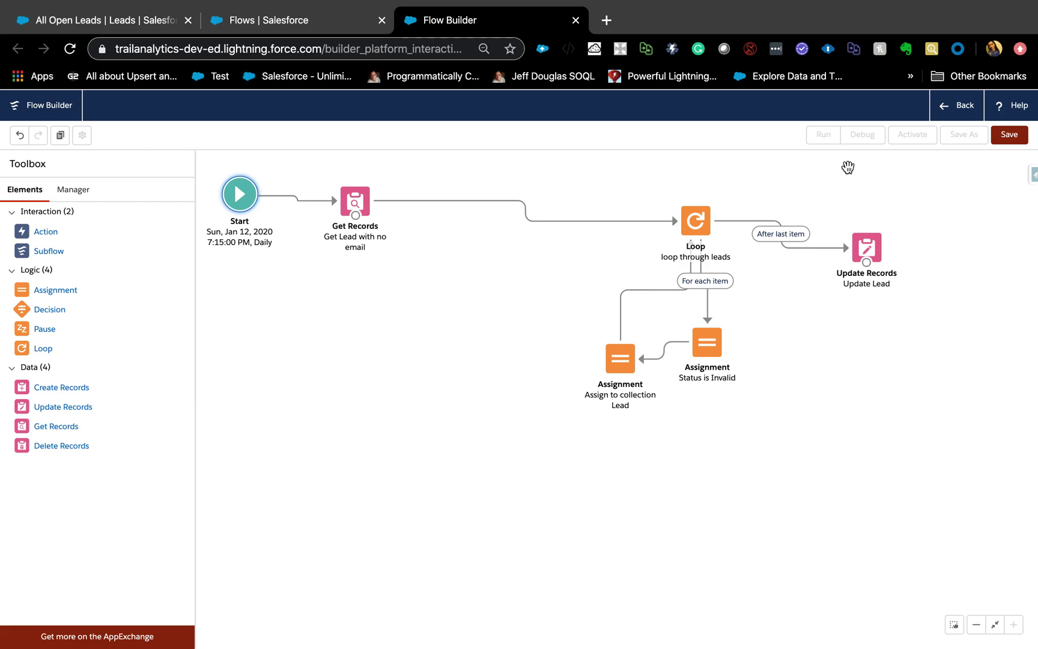
# Save the flow with the label 'Lead Scedhuler' and activate it.
pyautogui.click(1020, 138)
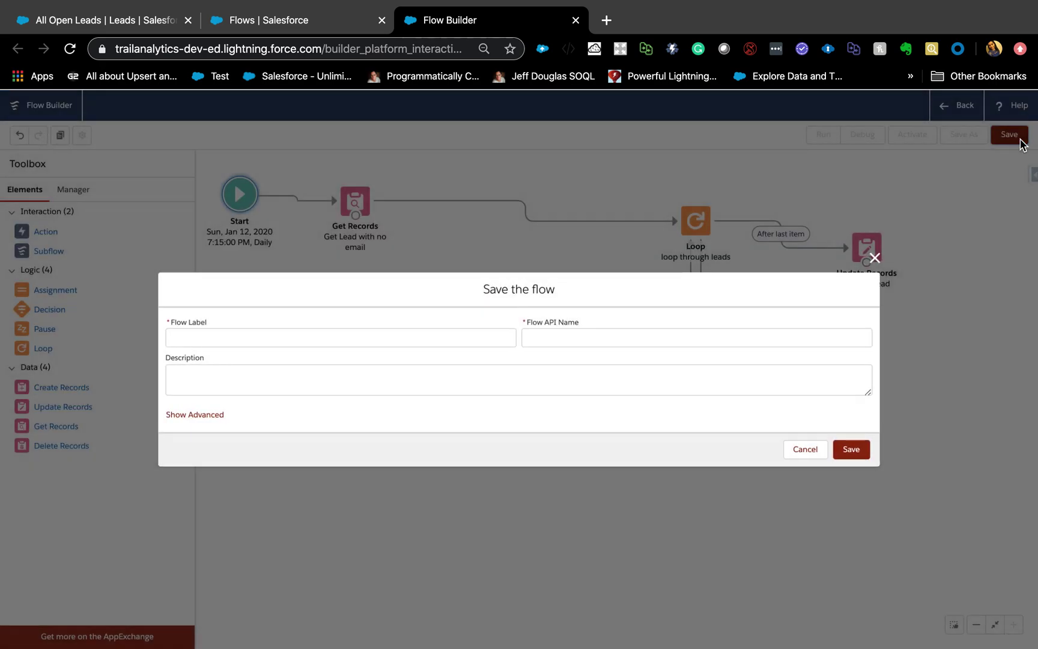
pyautogui.click(240, 335)
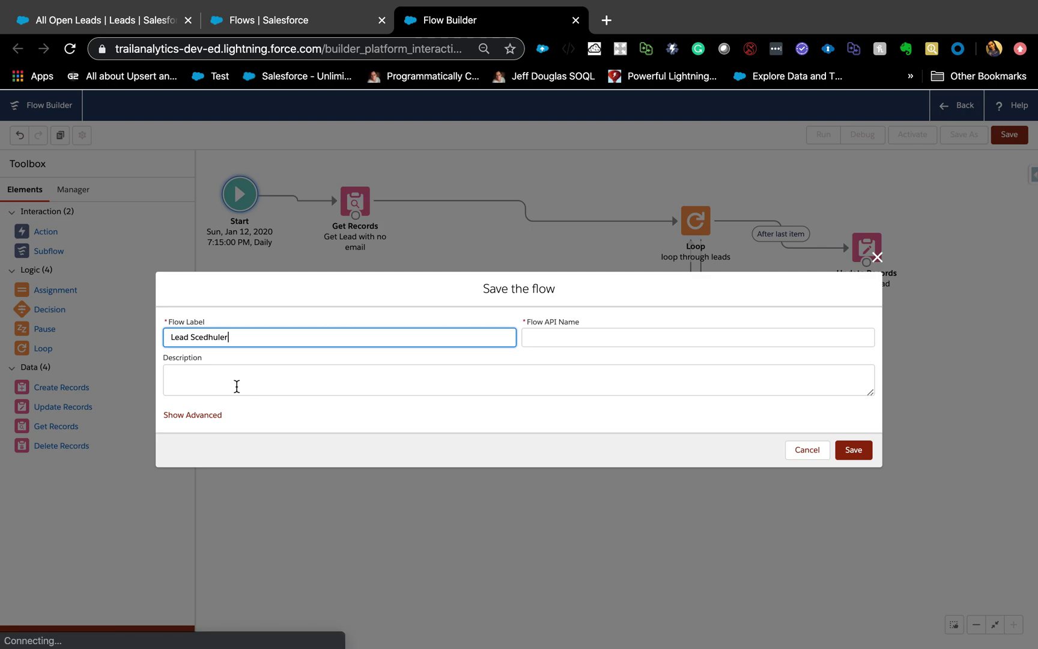
pyautogui.click(235, 384)
pyautogui.click(838, 454)
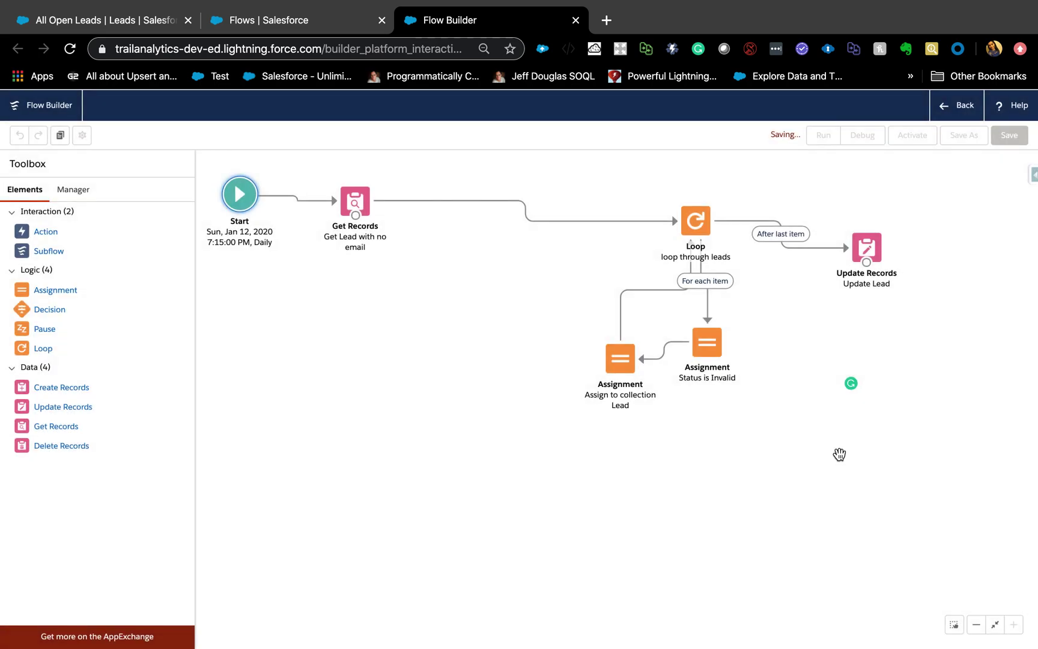
pyautogui.click(908, 136)
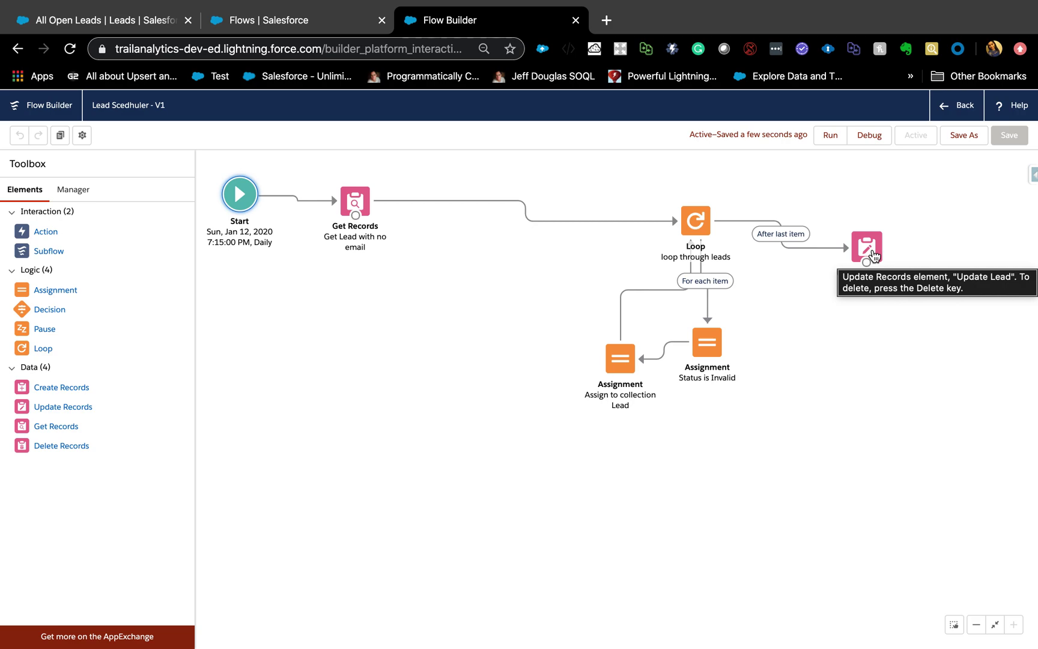
# Search Setup Quick Find for 'job' and open the Scheduled Jobs page.
pyautogui.click(271, 21)
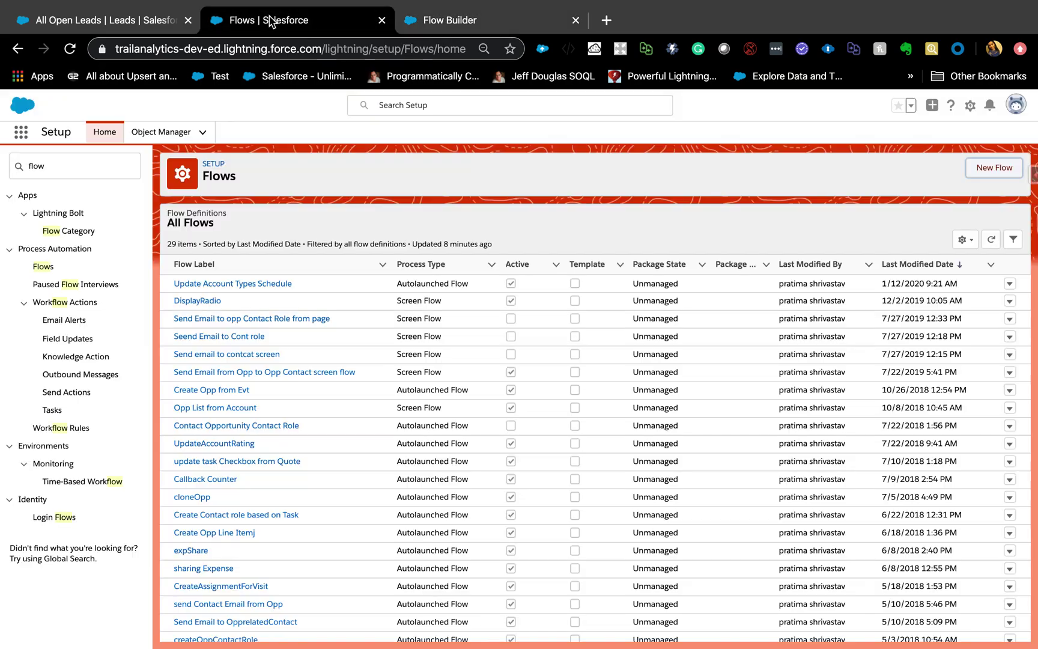
pyautogui.doubleClick(65, 172)
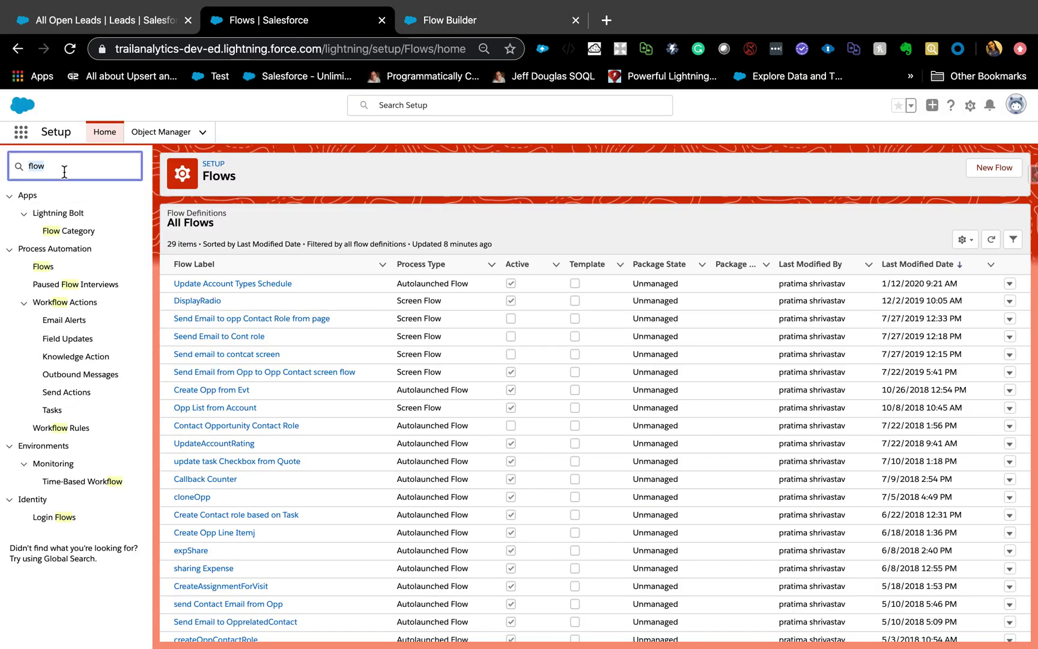
pyautogui.write('ape')
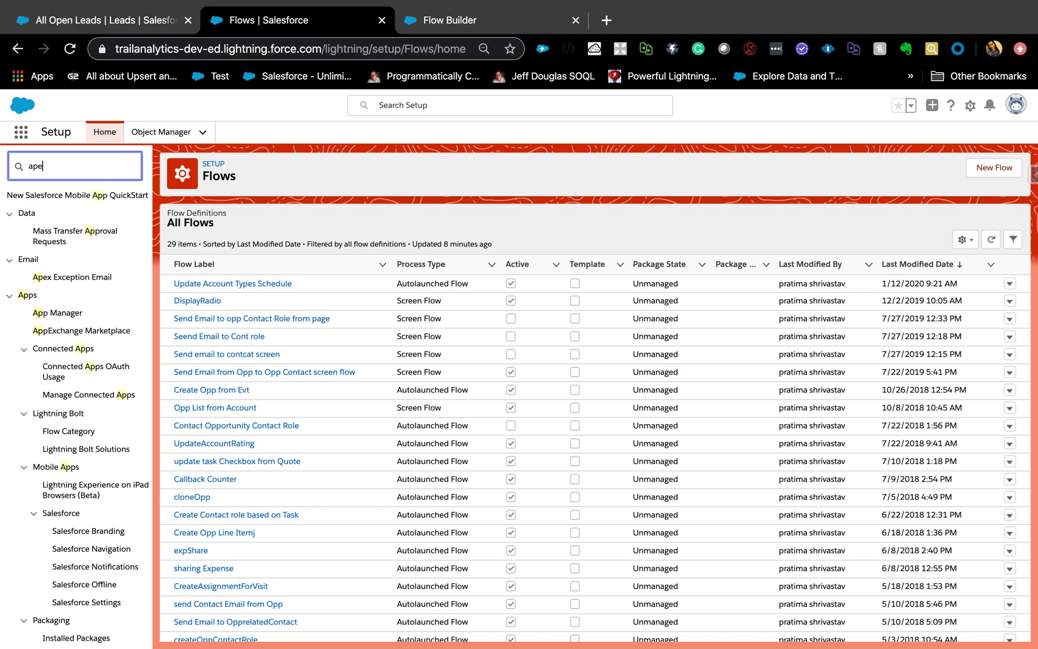
pyautogui.write('j')
pyautogui.press('BackSpace')
pyautogui.press('BackSpace')
pyautogui.press('BackSpace')
pyautogui.press('BackSpace')
pyautogui.write('jo')
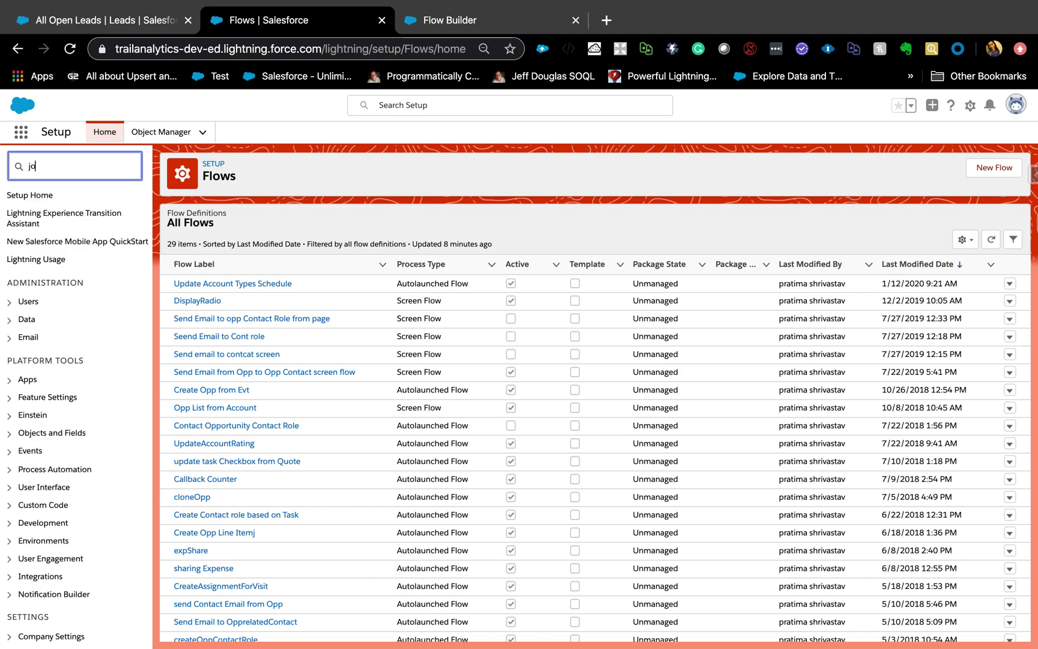
pyautogui.write('b')
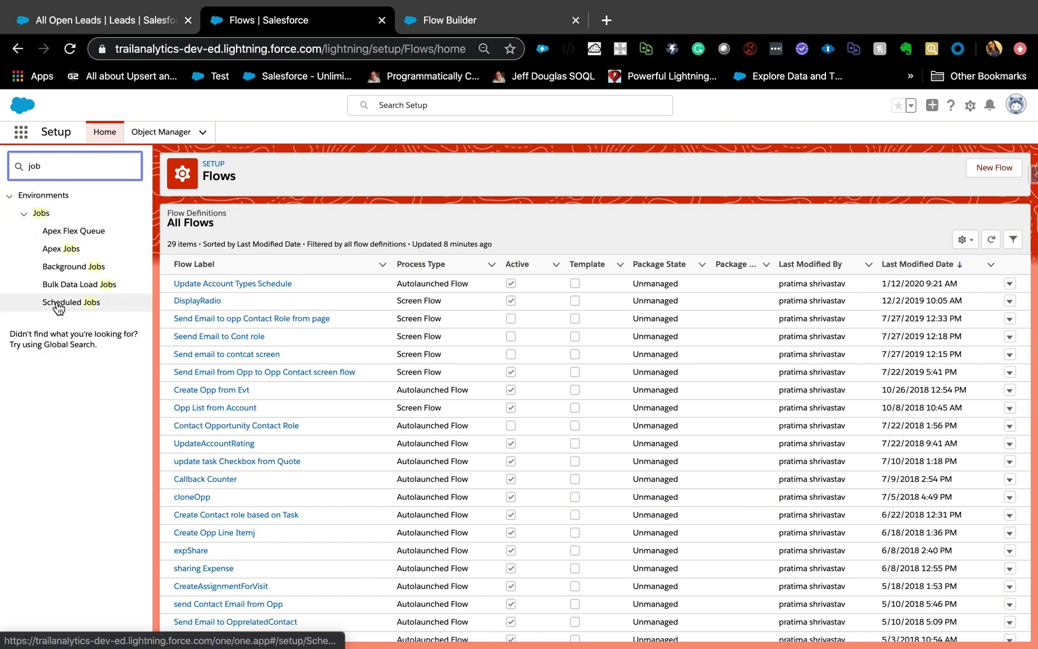
pyautogui.click(58, 304)
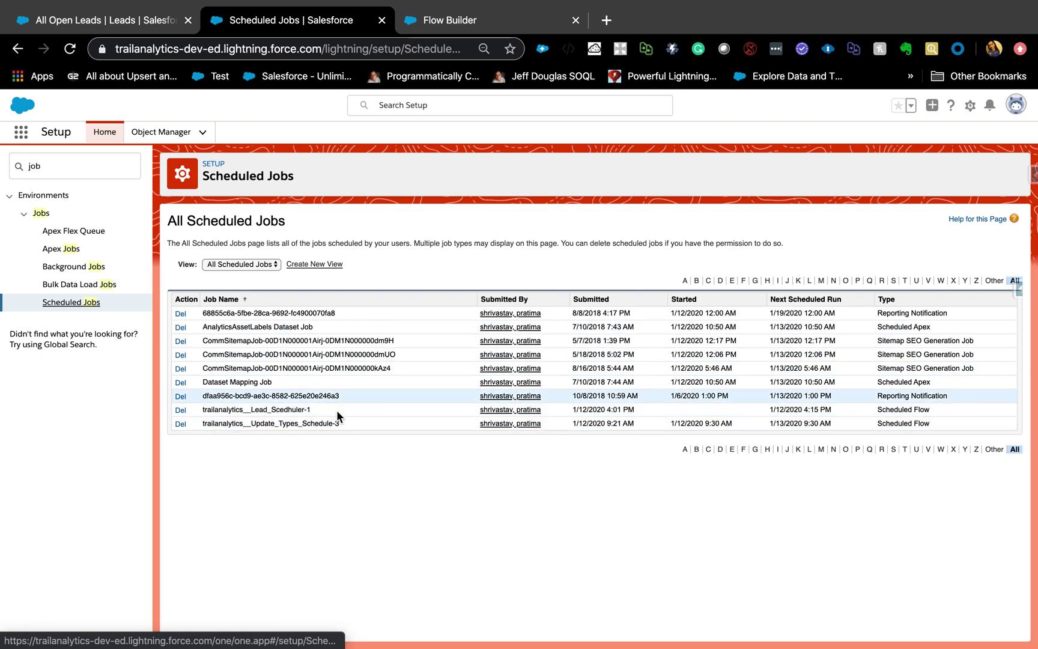
# Highlight the scheduled job names to locate the Lead_Scedhuler-1 job.
pyautogui.moveTo(340, 423); pyautogui.dragTo(253, 428)
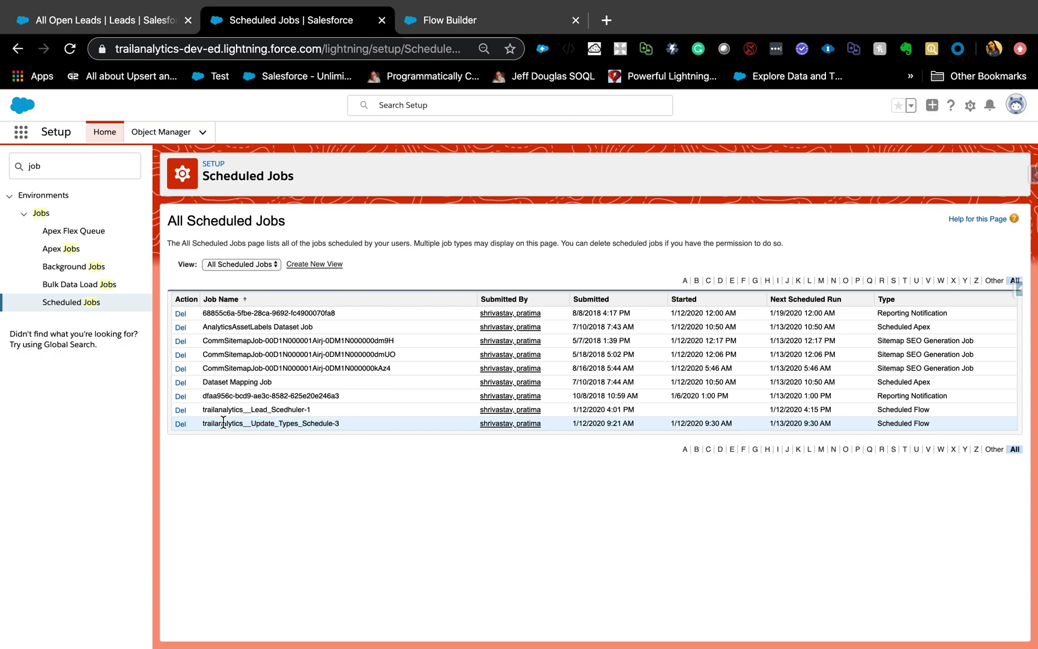
pyautogui.doubleClick(223, 423)
pyautogui.moveTo(253, 412); pyautogui.dragTo(308, 409)
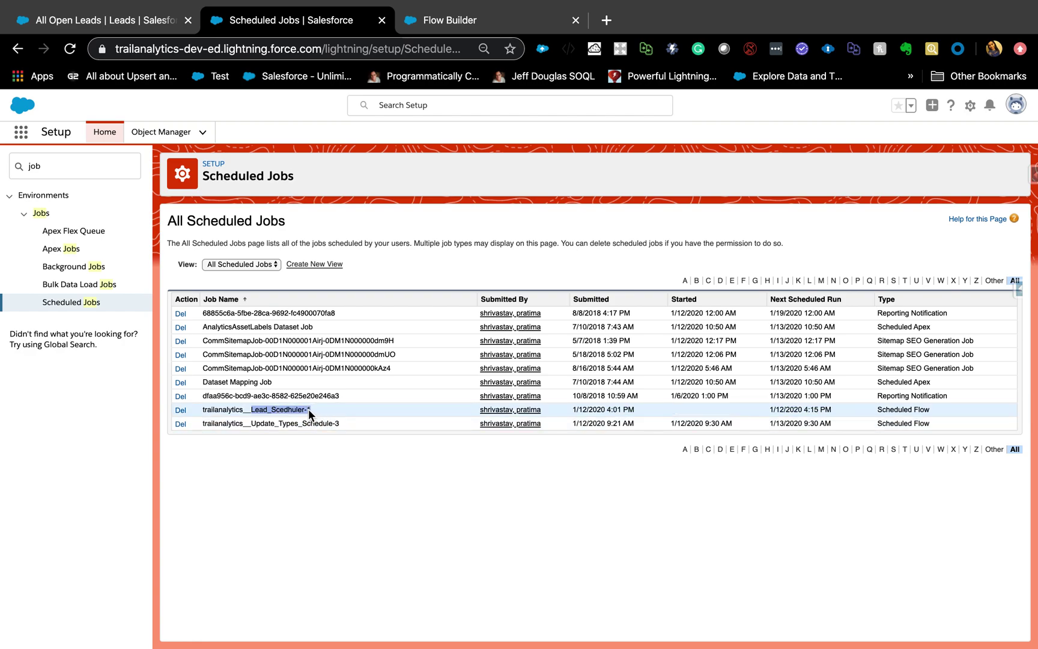